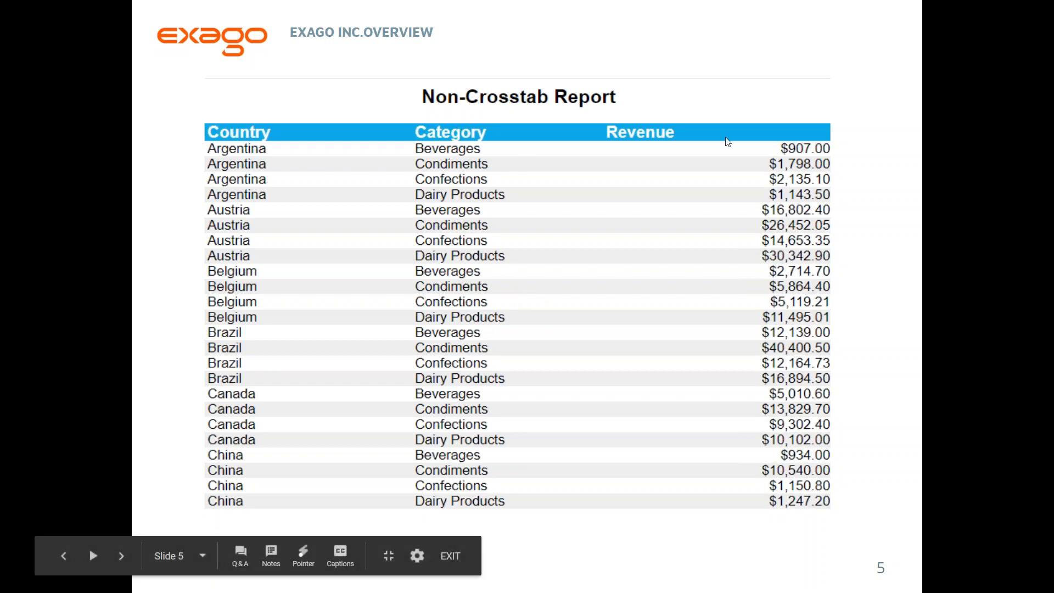
# Advance the slideshow from slide 5 to the slide 6 Crosstab Report table.
pyautogui.click(866, 313)
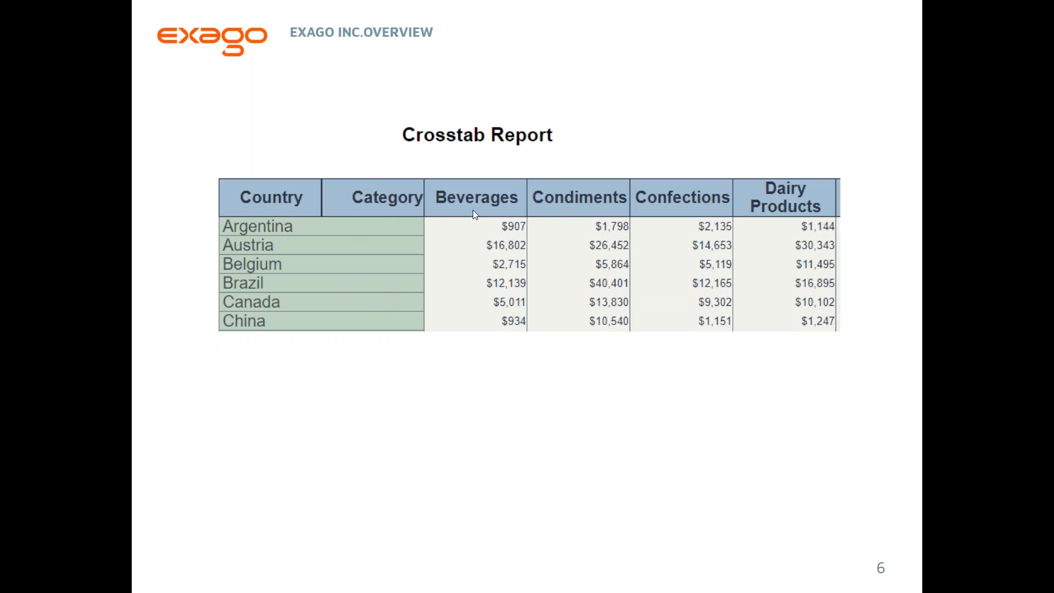
# Move to slide 7, 'Lets build one!', and exit full-screen presentation mode.
pyautogui.click(416, 227)
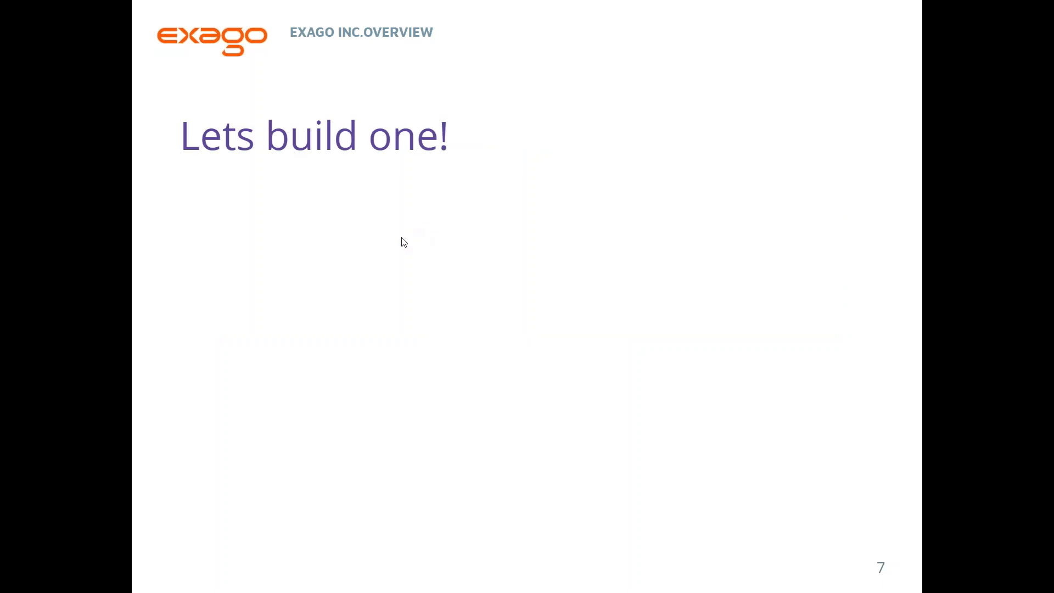
pyautogui.press('Escape')
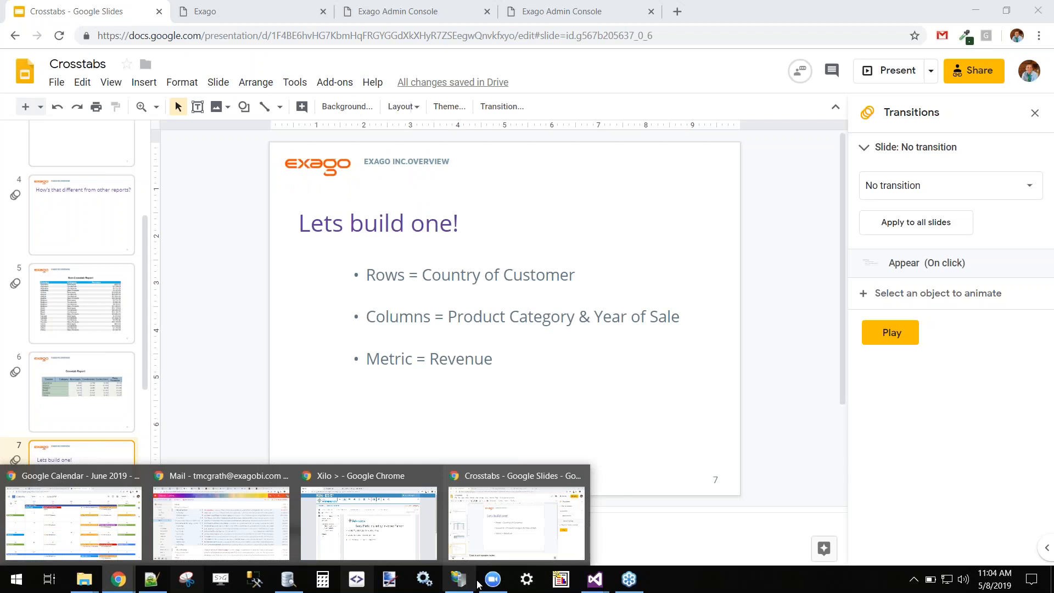
# Switch to the Exago browser tab and reload its home page.
pyautogui.click(281, 4)
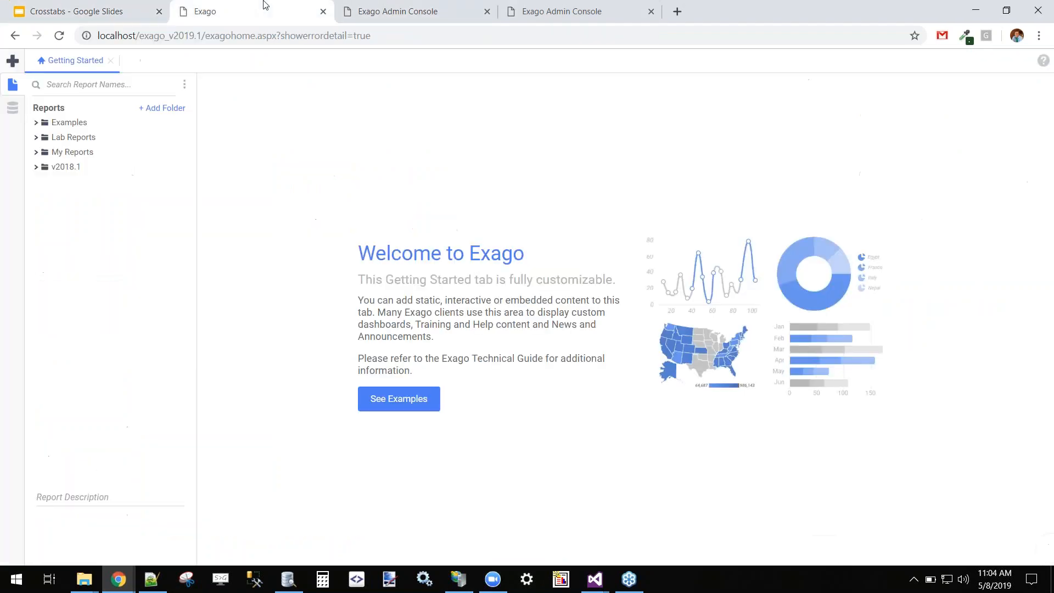
pyautogui.click(391, 36)
pyautogui.press('Return')
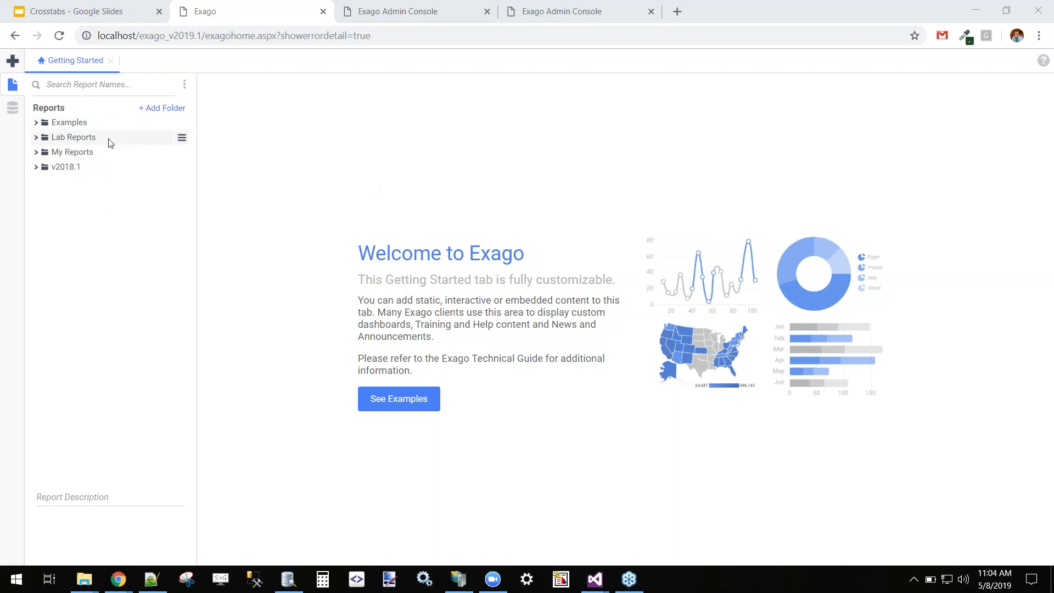
# Expand the Lab Reports folder and run the Crosstab Report.
pyautogui.click(84, 140)
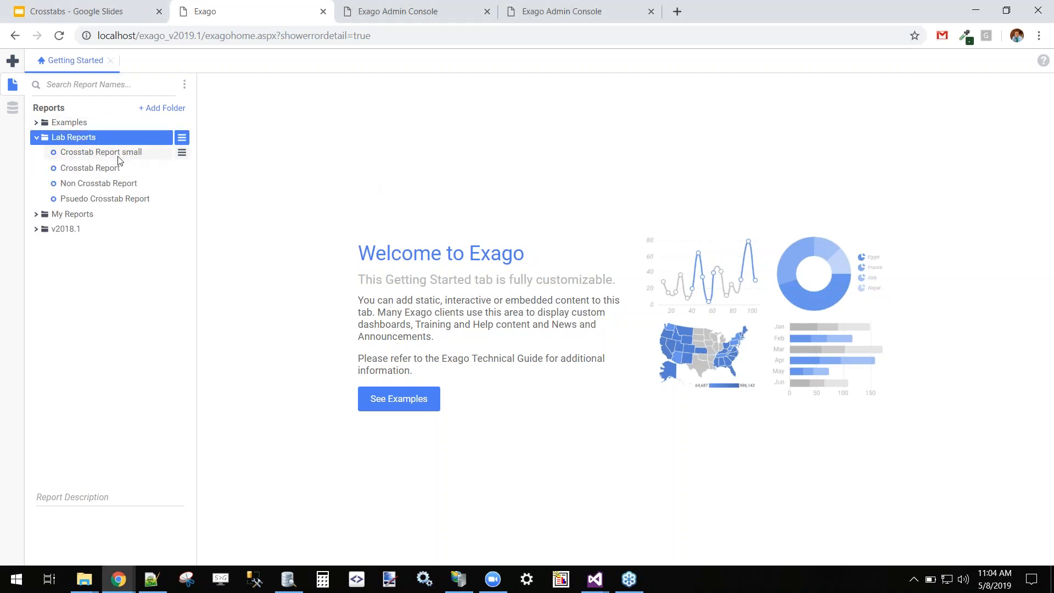
pyautogui.click(118, 168)
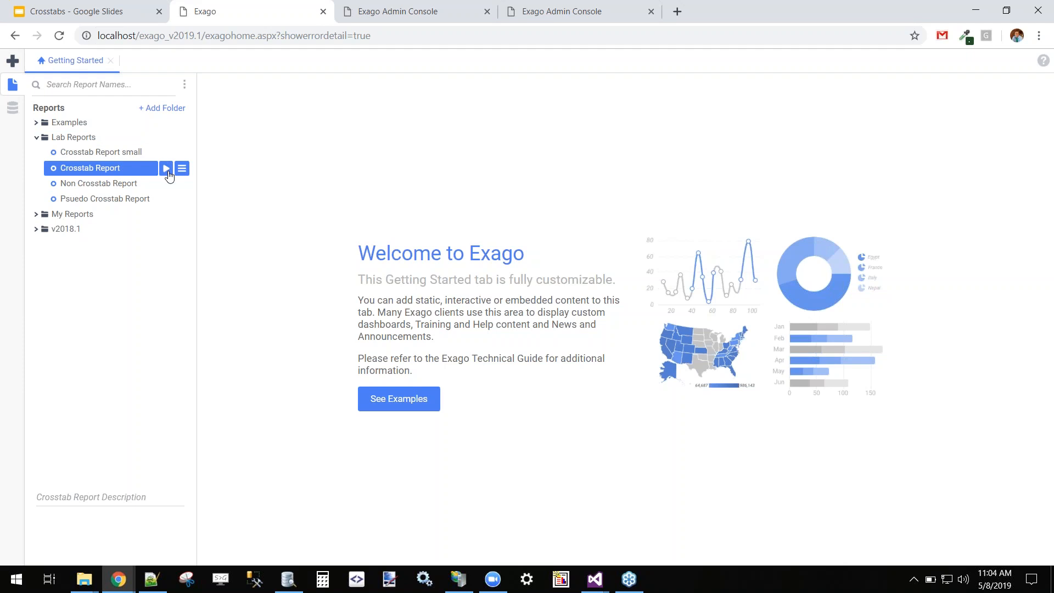
pyautogui.click(166, 168)
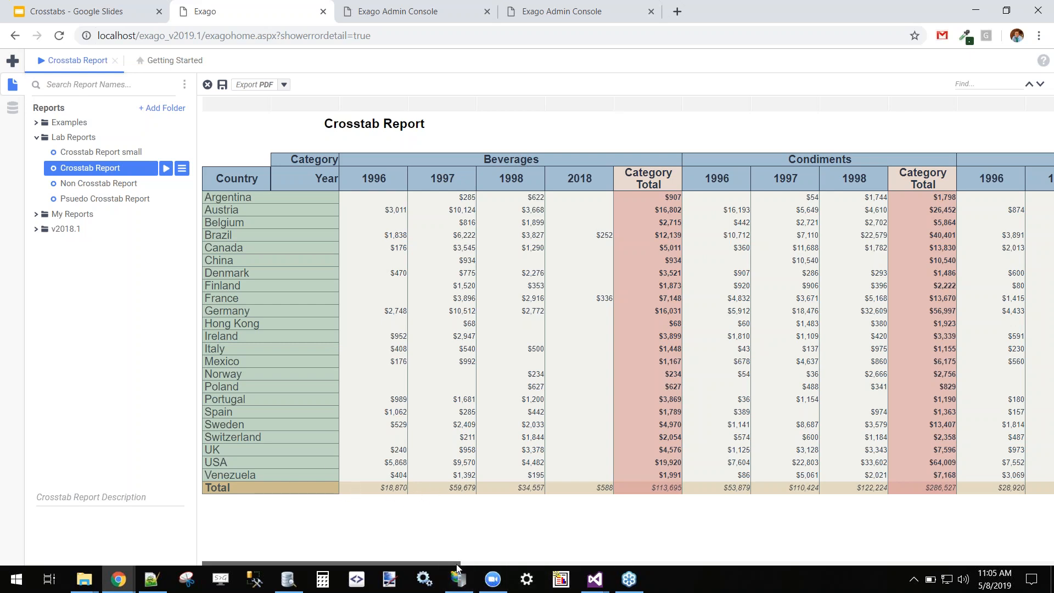
# Scroll the crosstab output to its $1,352,221 grand total, then show Lab Reports' new report types.
pyautogui.hscroll(10, 708, 538)
pyautogui.hscroll(-10, 852, 533)
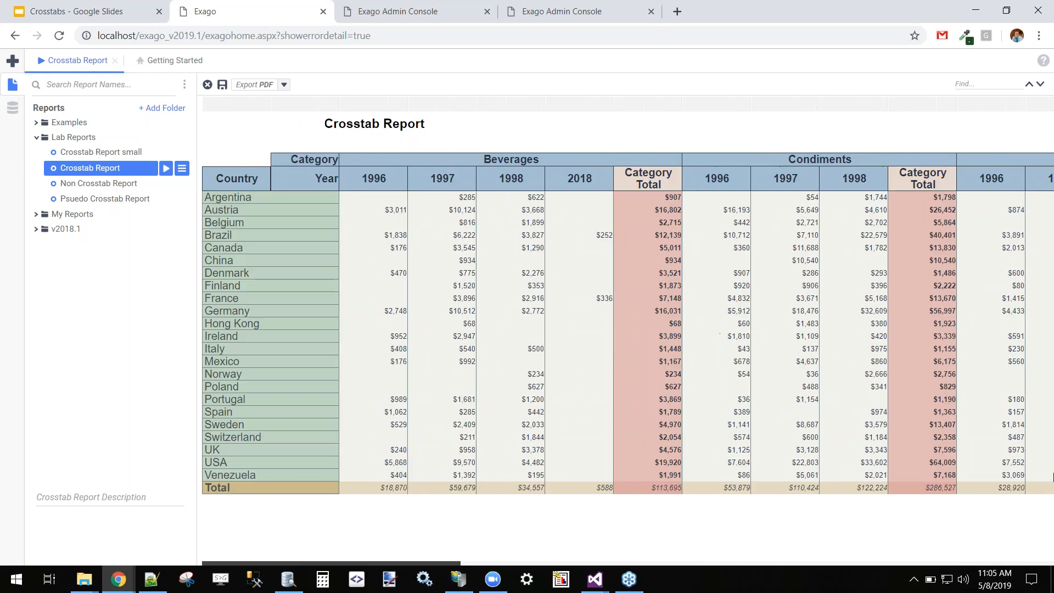
pyautogui.hscroll(15, 1051, 472)
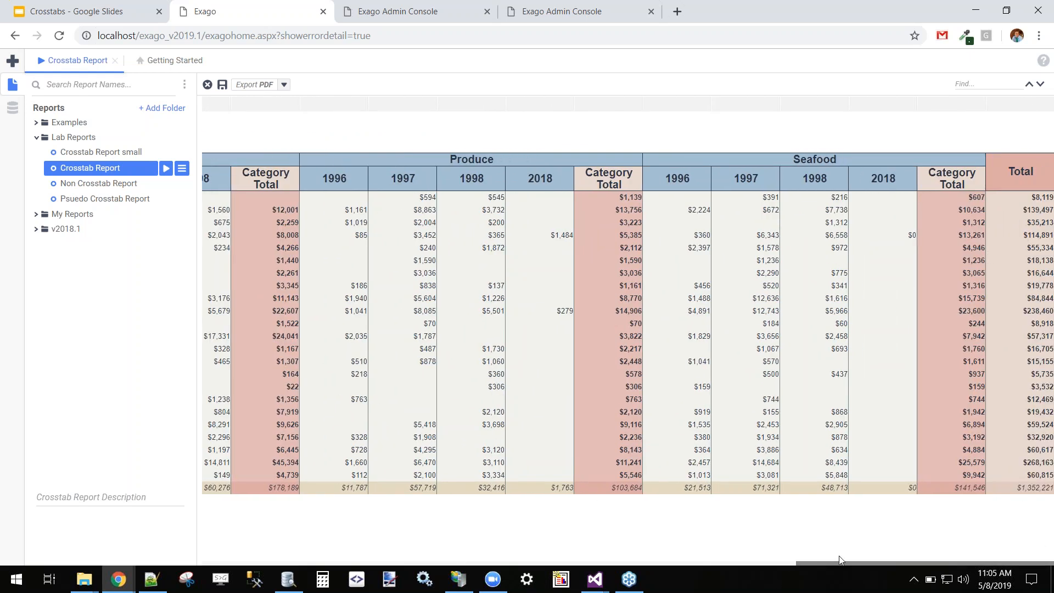
pyautogui.moveTo(839, 562); pyautogui.dragTo(153, 576)
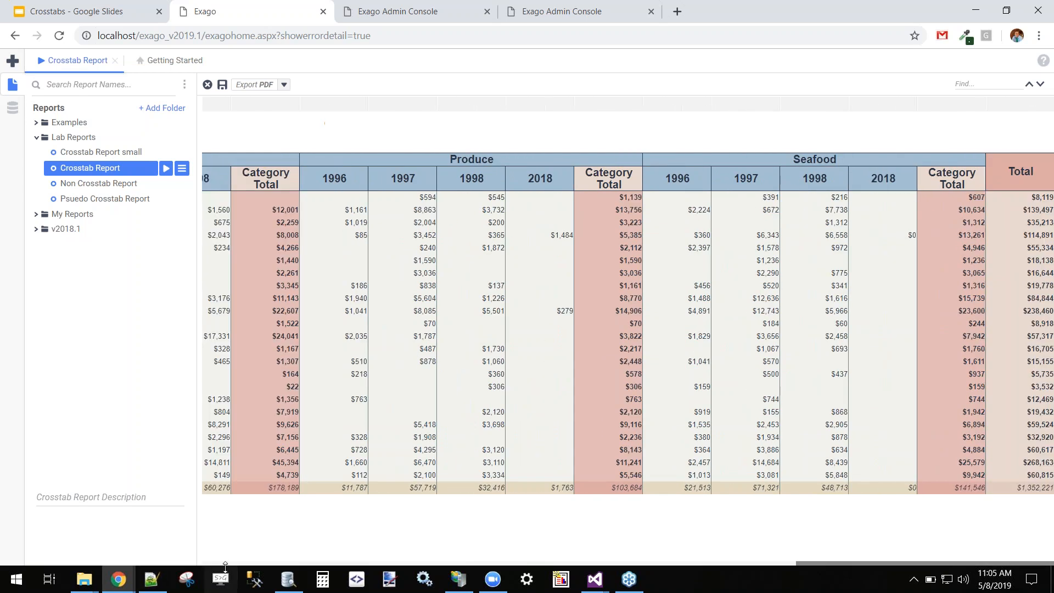
pyautogui.rightClick(74, 139)
pyautogui.moveTo(113, 192)
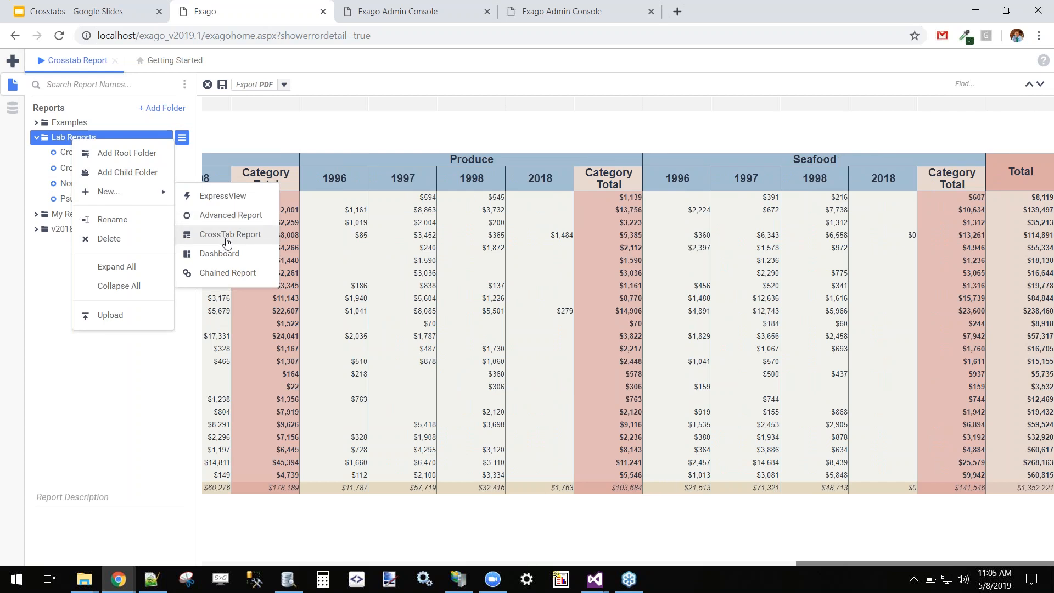
# Start a new CrossTab Report from the new report type list.
pyautogui.click(13, 65)
pyautogui.click(12, 64)
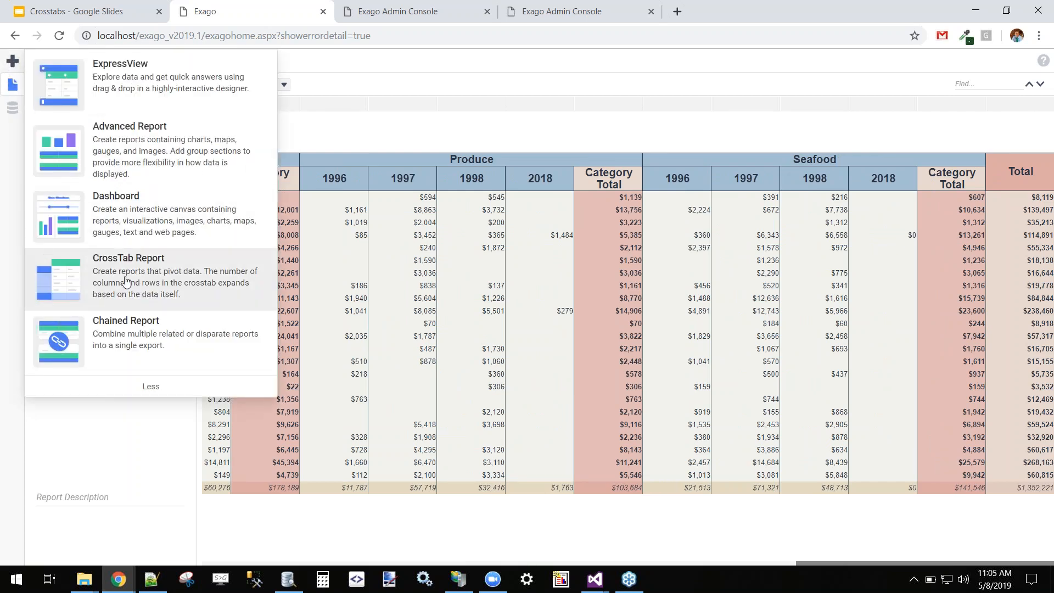
pyautogui.click(124, 266)
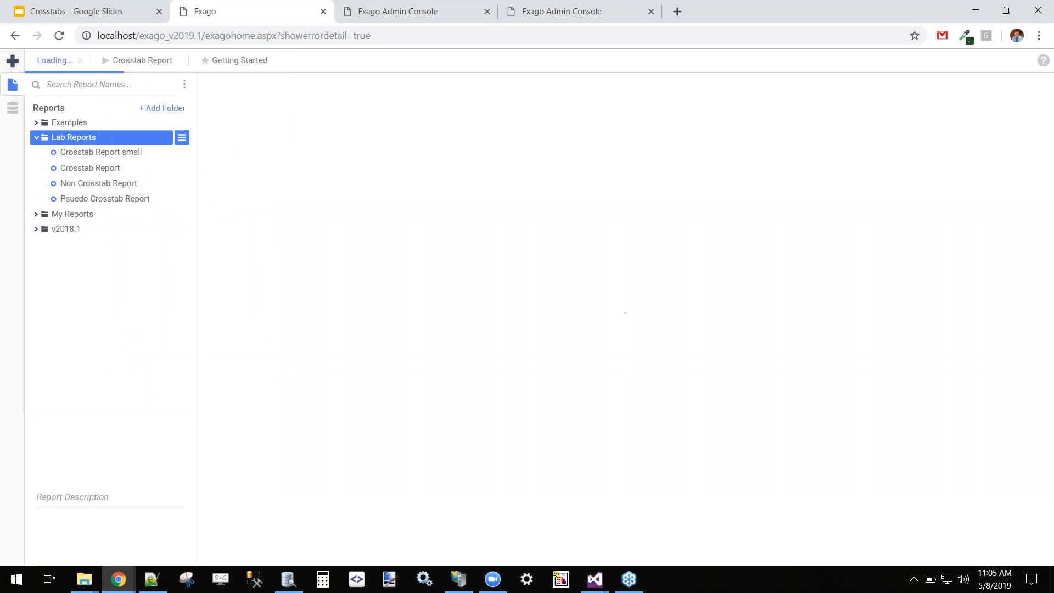
# Name the report 'My Sales by Country and Category' and move on to categories.
pyautogui.click(285, 148)
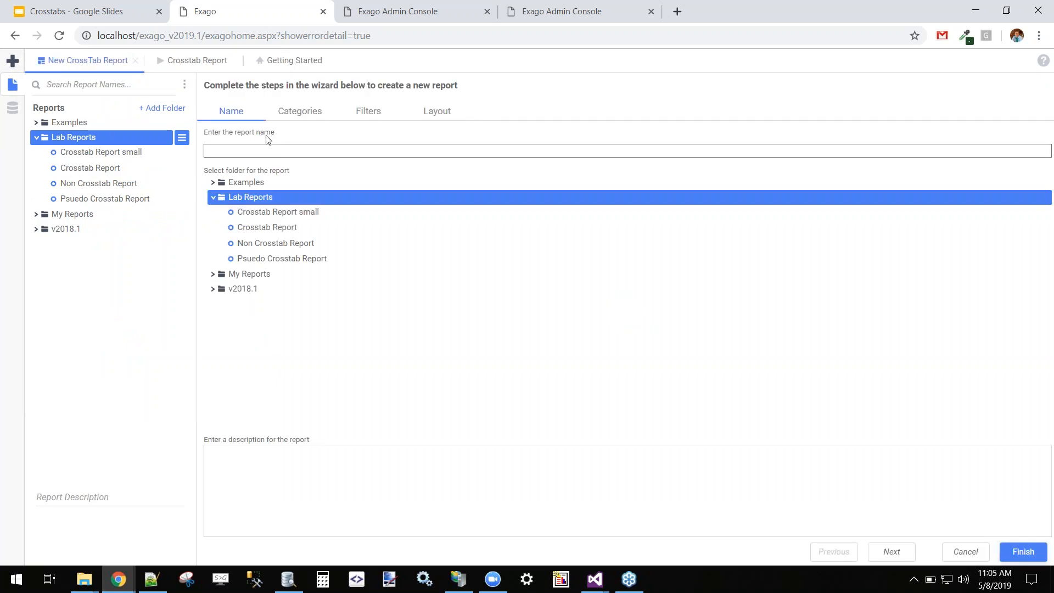
pyautogui.write('M')
pyautogui.write('y Cross')
pyautogui.press('BackSpace')
pyautogui.press('BackSpace')
pyautogui.press('BackSpace')
pyautogui.press('BackSpace')
pyautogui.write('Sales Re')
pyautogui.press('BackSpace')
pyautogui.press('BackSpace')
pyautogui.press('BackSpace')
pyautogui.press('BackSpace')
pyautogui.press('BackSpace')
pyautogui.press('BackSpace')
pyautogui.press('BackSpace')
pyautogui.press('BackSpace')
pyautogui.press('BackSpace')
pyautogui.write('Sales by Country and Category')
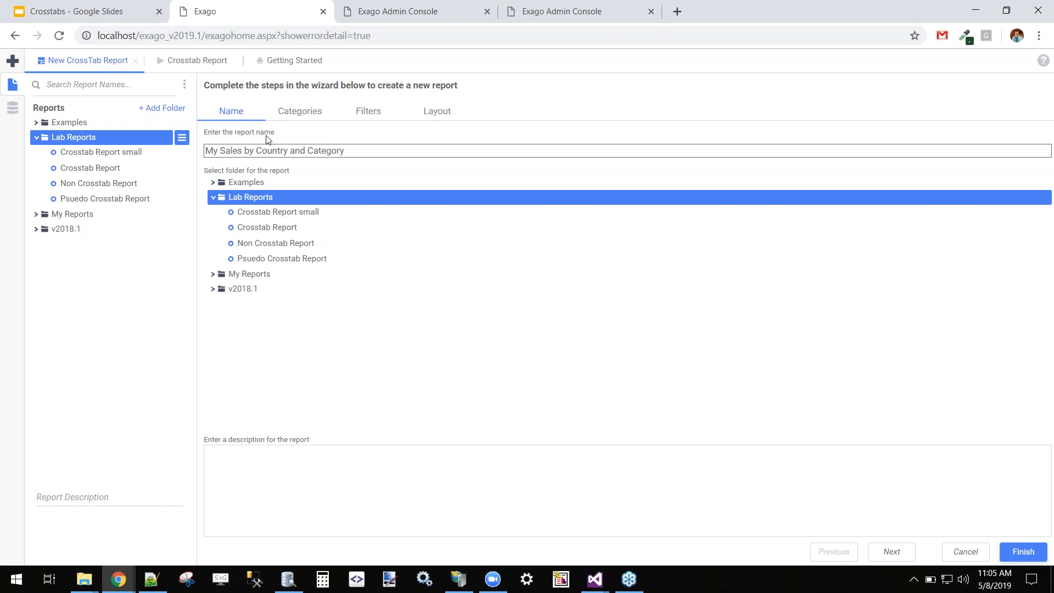
pyautogui.click(308, 115)
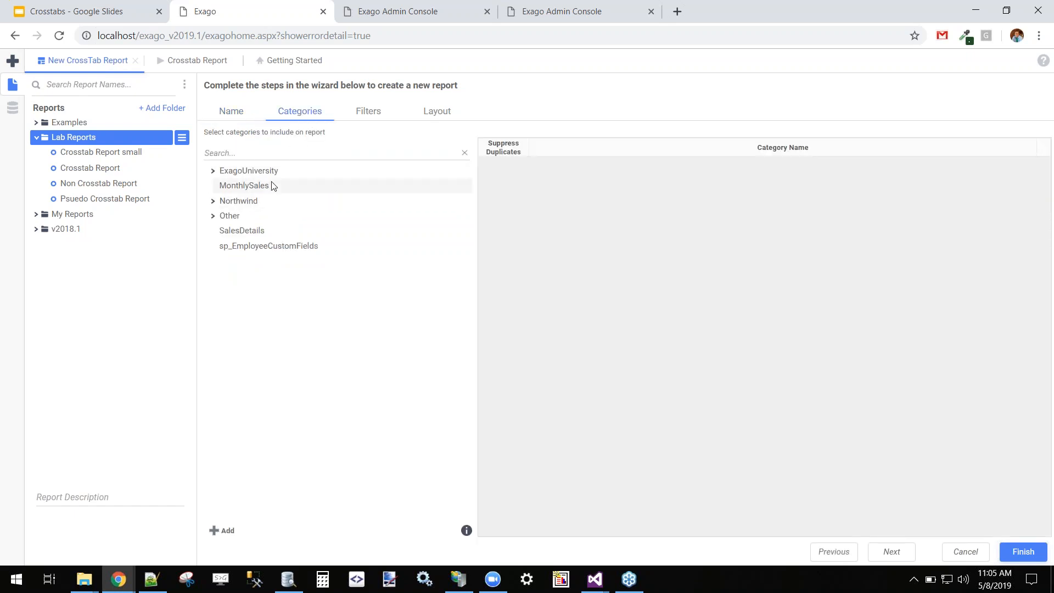
# Add the Northwind Orders, Customers and Order Detail categories, then proceed to Filters.
pyautogui.click(242, 204)
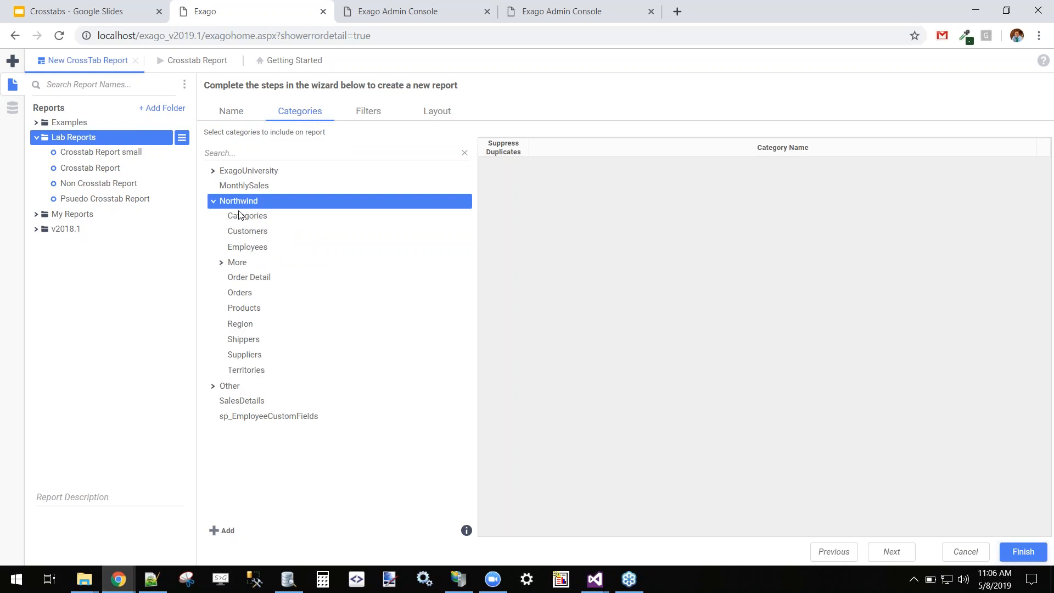
pyautogui.doubleClick(243, 292)
pyautogui.doubleClick(258, 231)
pyautogui.doubleClick(254, 277)
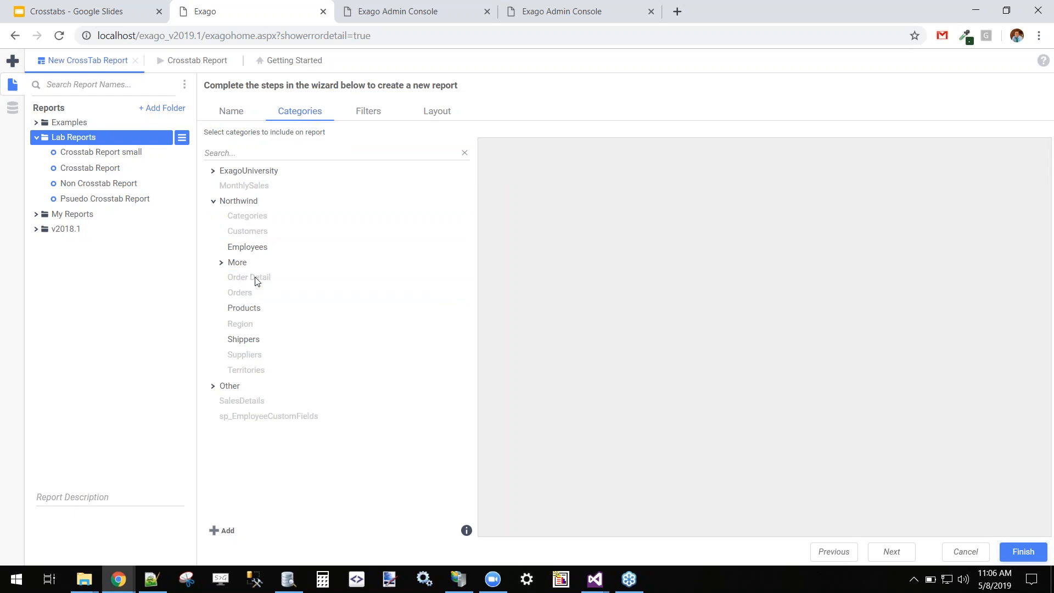
pyautogui.click(368, 112)
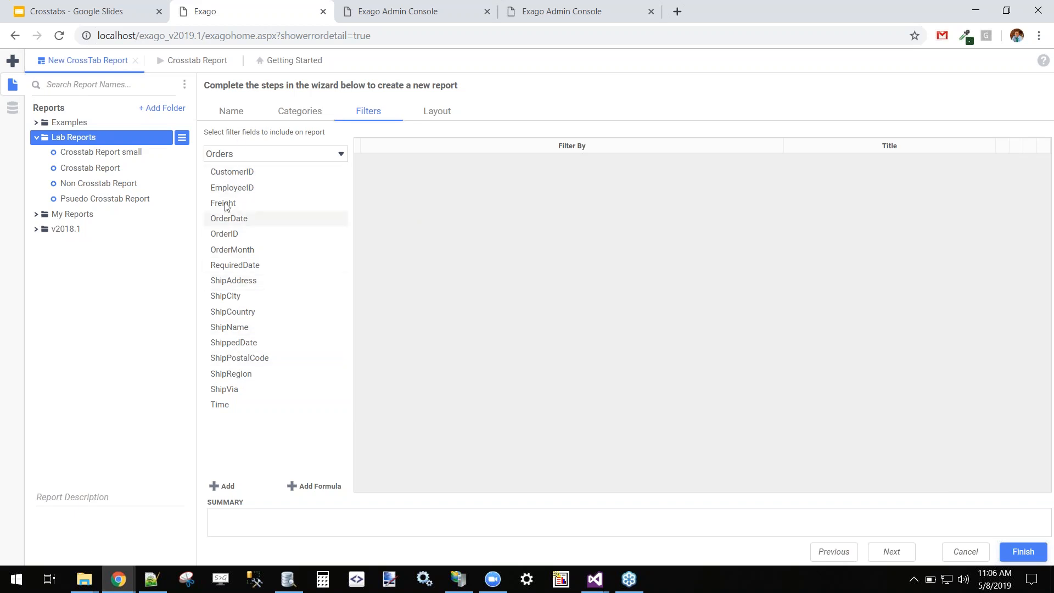
# On the Layout step, set Customers.Country as the Row Header Source.
pyautogui.click(440, 112)
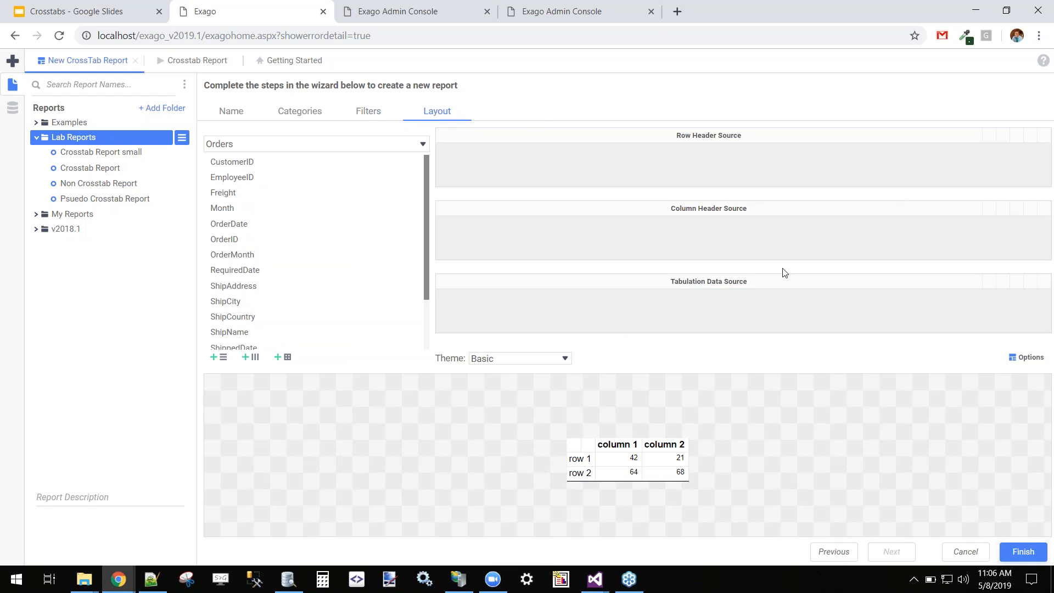
pyautogui.moveTo(785, 285)
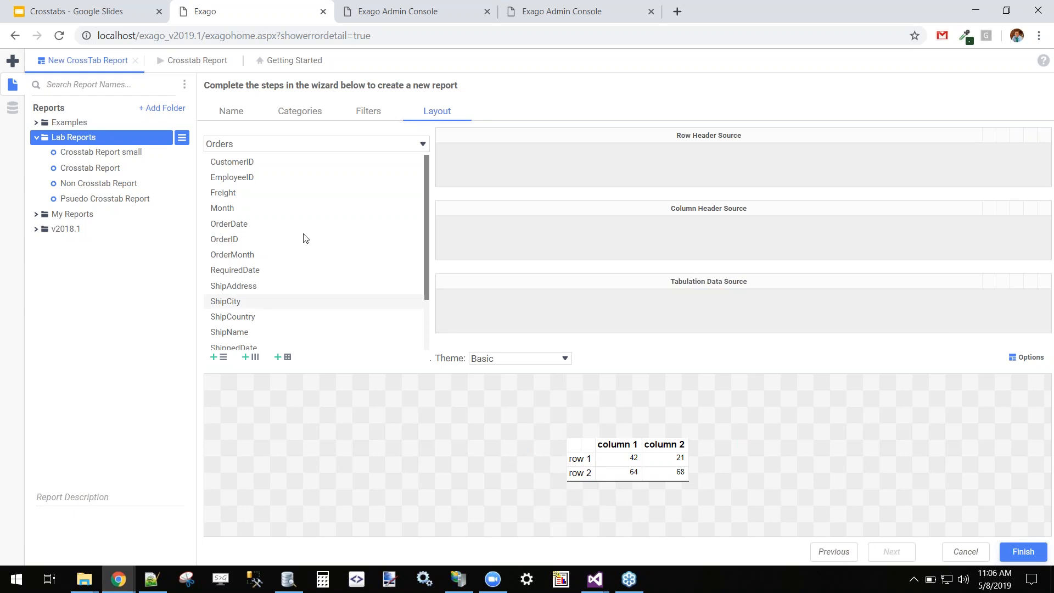
pyautogui.click(279, 144)
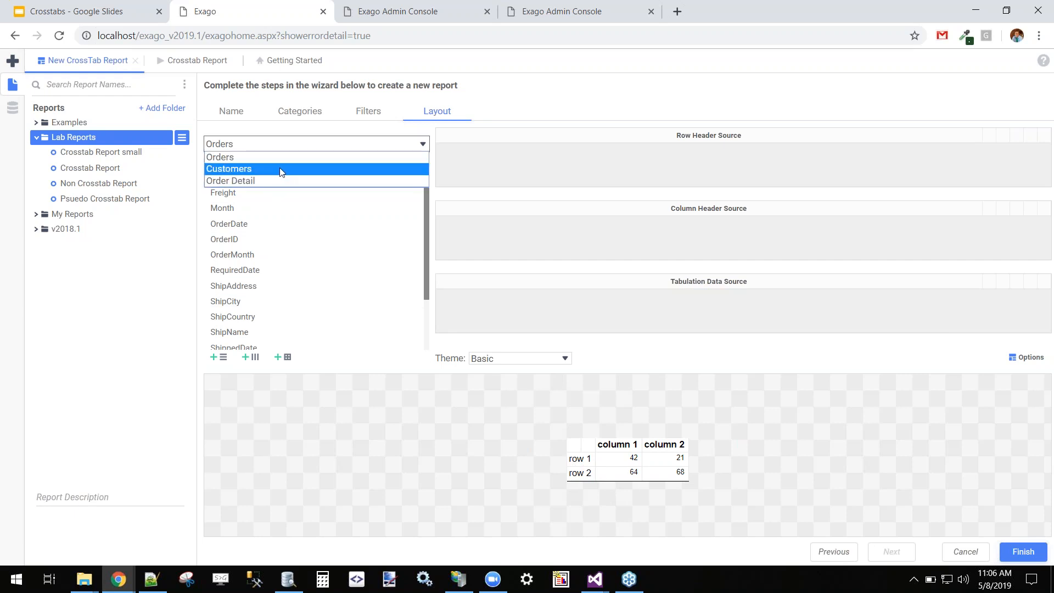
pyautogui.click(279, 167)
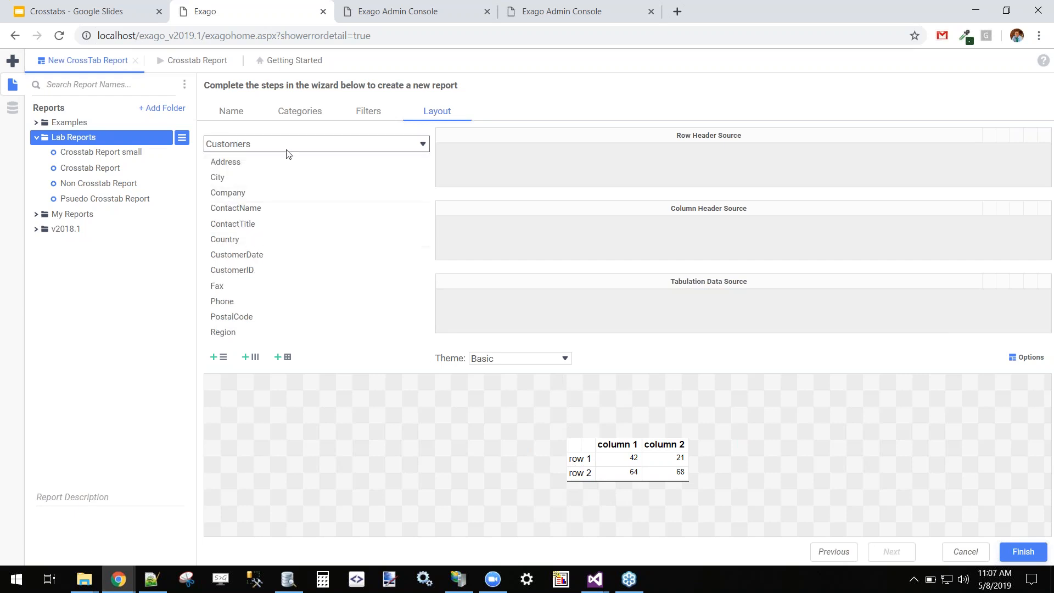
pyautogui.moveTo(237, 242); pyautogui.dragTo(698, 170)
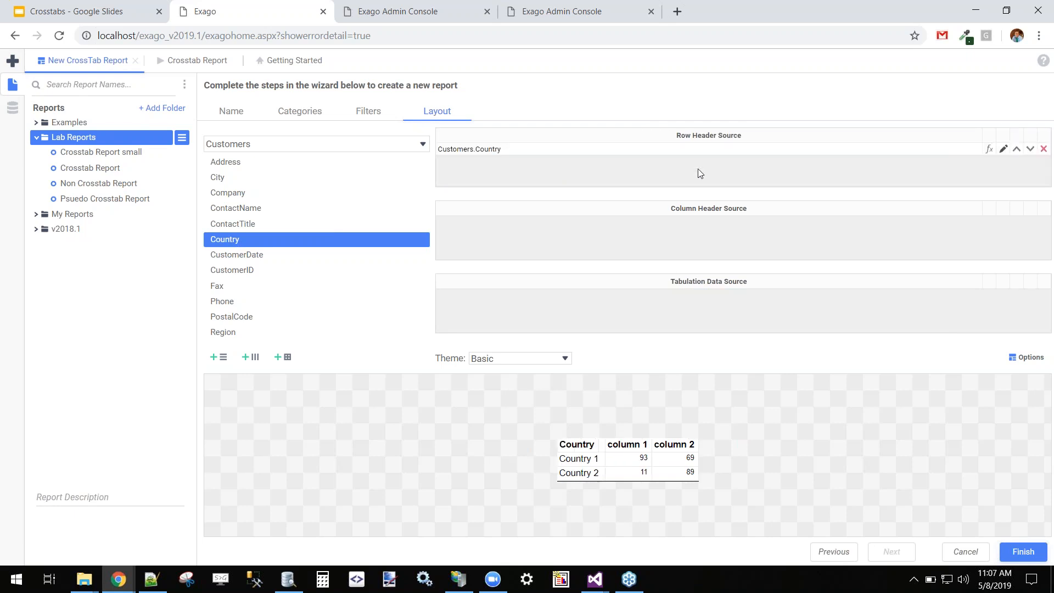
pyautogui.click(257, 145)
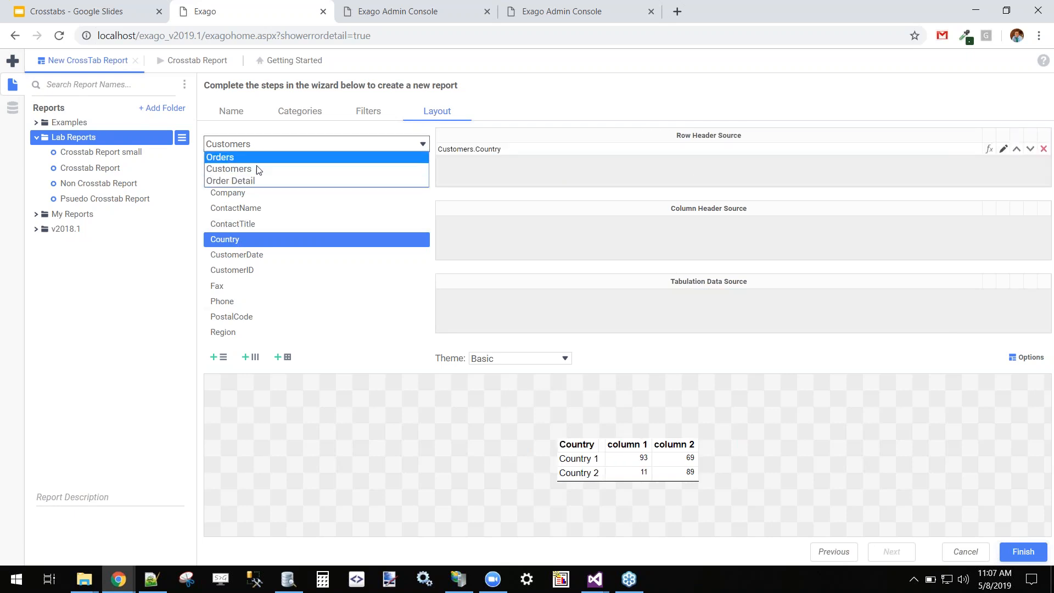
# Add the Northwind Products and Categories tables as categories and return to Layout.
pyautogui.click(311, 114)
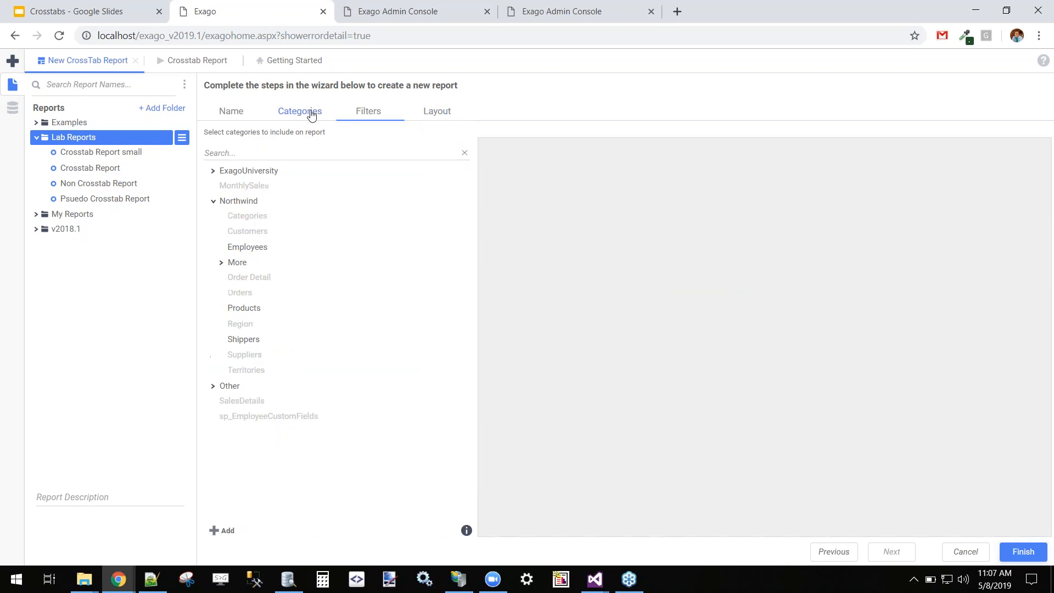
pyautogui.doubleClick(244, 309)
pyautogui.doubleClick(252, 217)
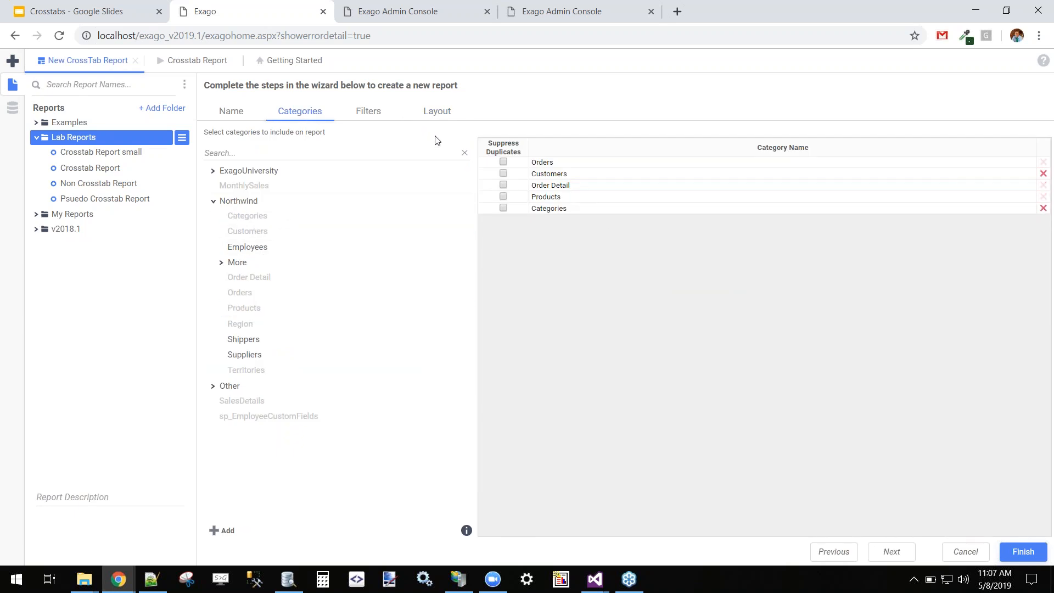
pyautogui.click(434, 115)
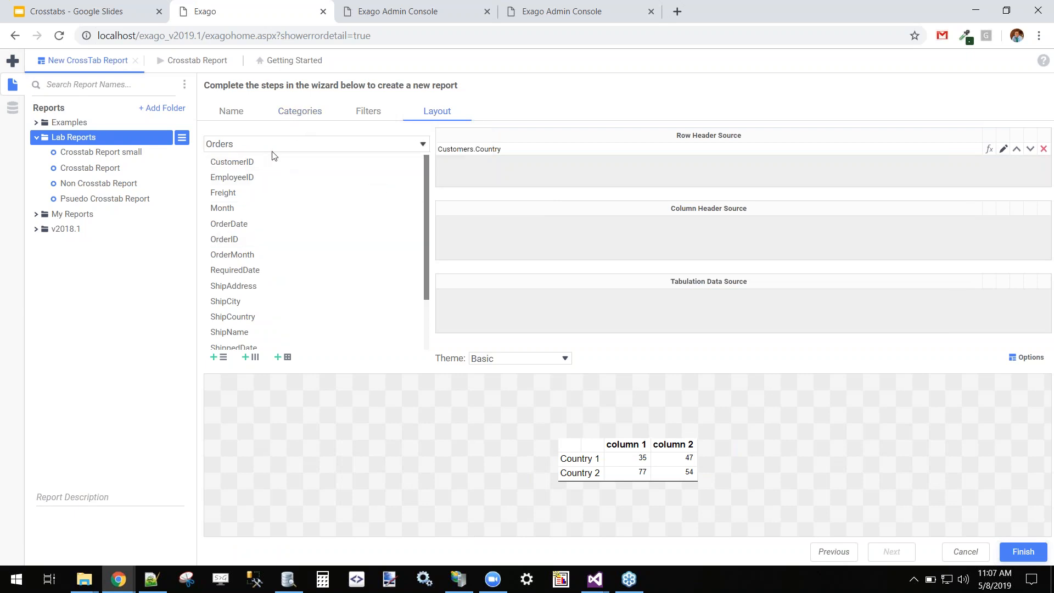
# Set Categories.CategoryName as the Column Header Source.
pyautogui.click(324, 144)
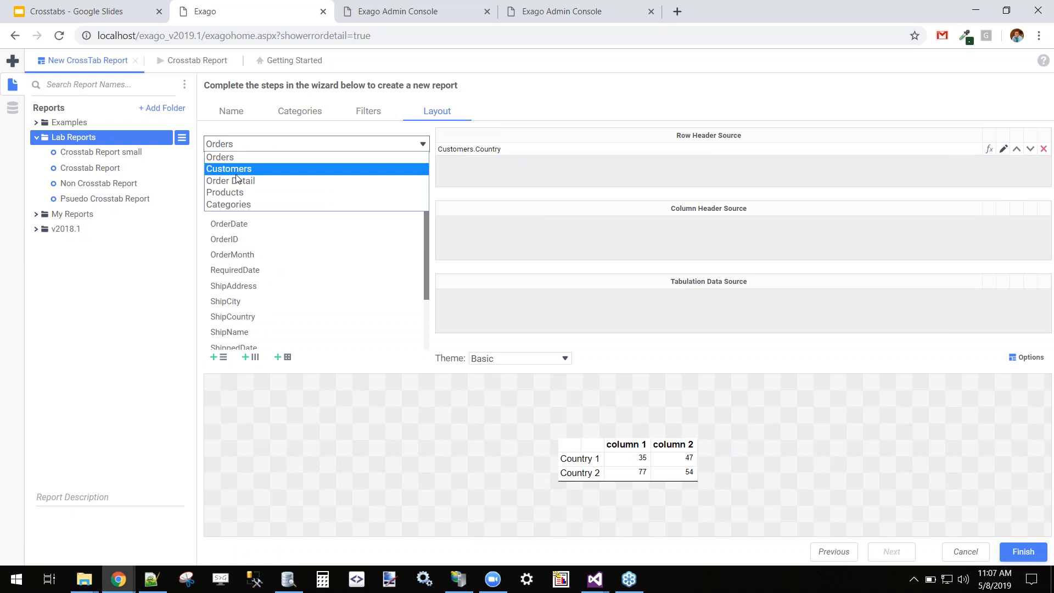
pyautogui.click(277, 204)
pyautogui.moveTo(237, 181); pyautogui.dragTo(684, 237)
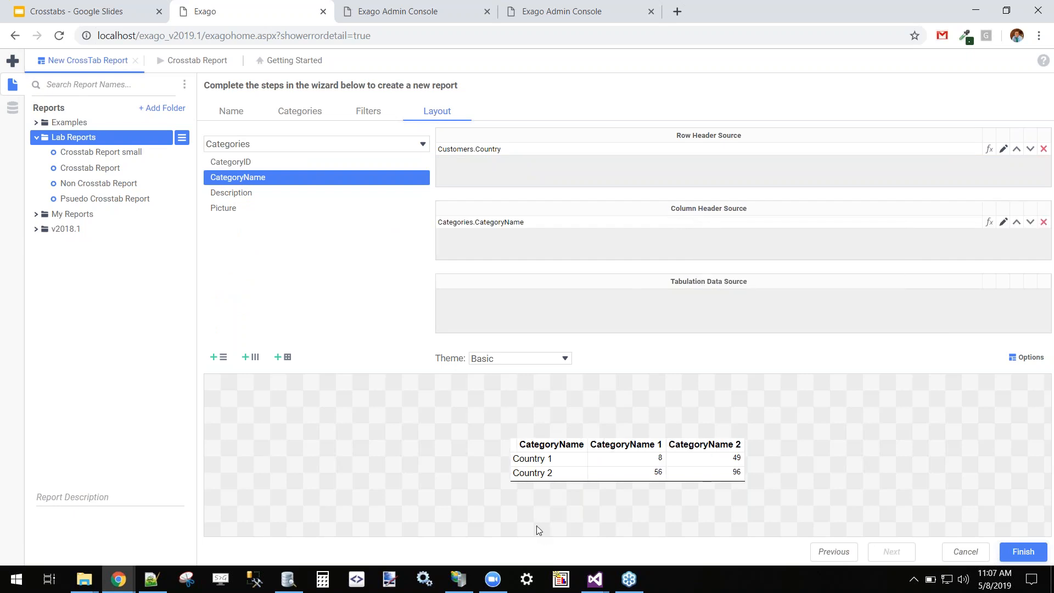
# Use Order Detail.Revenue as the Tabulation Data Source and open its tabulation options.
pyautogui.click(237, 148)
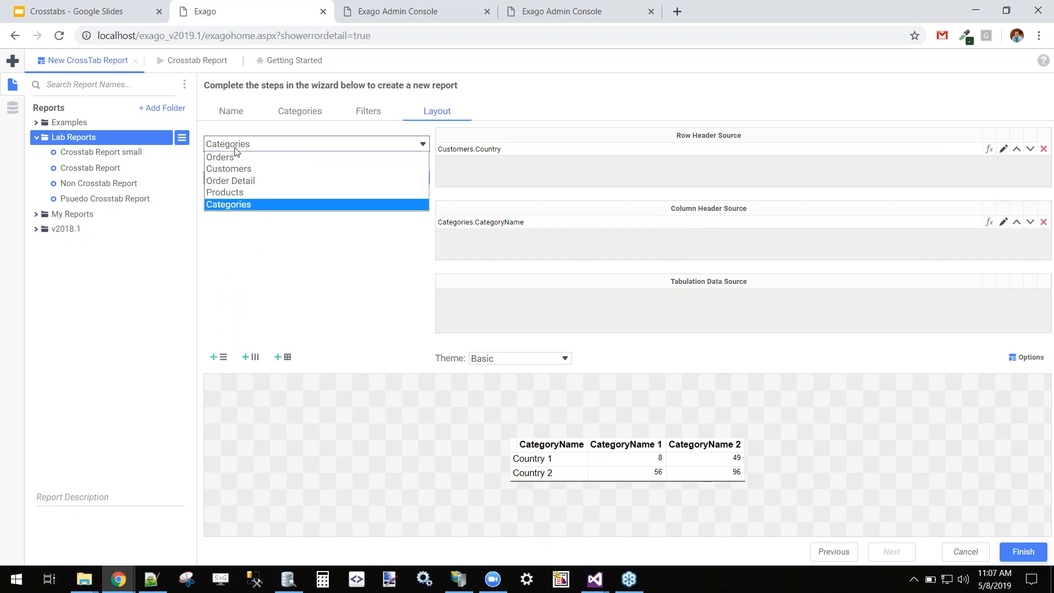
pyautogui.click(250, 181)
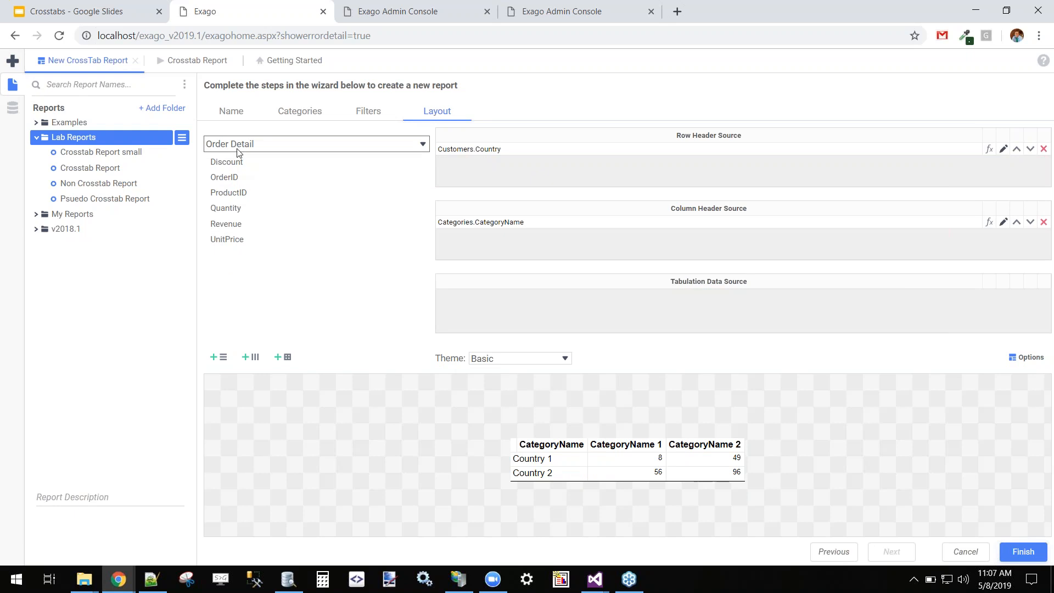
pyautogui.moveTo(240, 223); pyautogui.dragTo(714, 303)
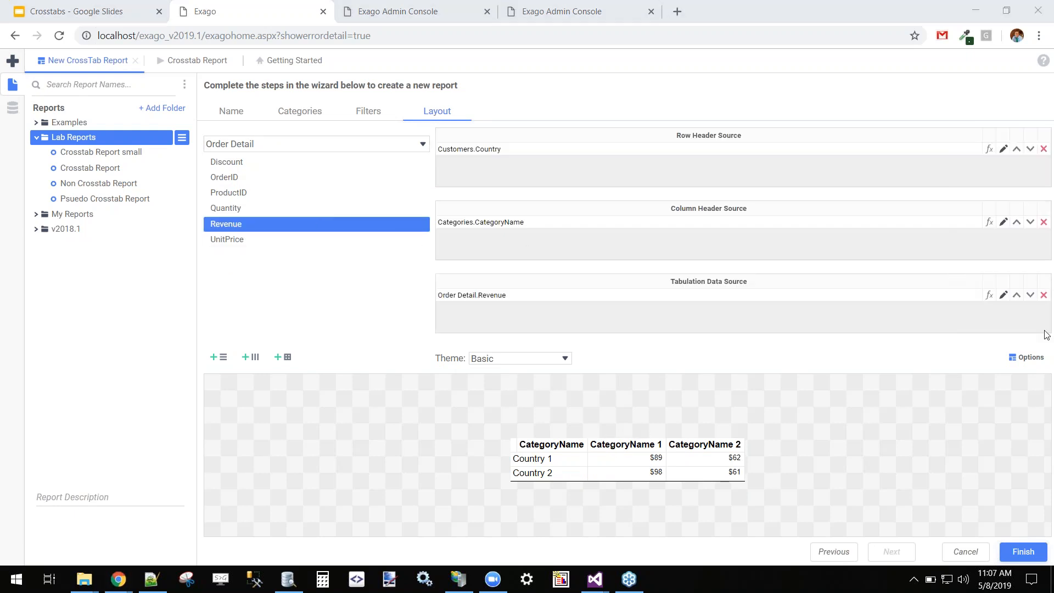
pyautogui.click(1005, 297)
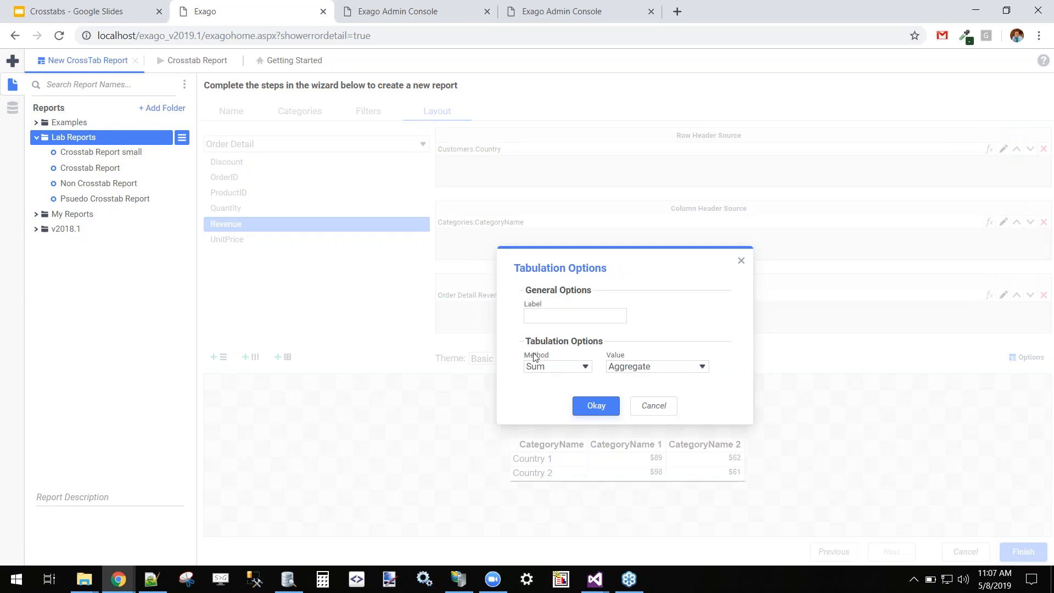
# Keep Sum for Revenue, and label the column header Category, sorted by Header Value (Text).
pyautogui.click(607, 406)
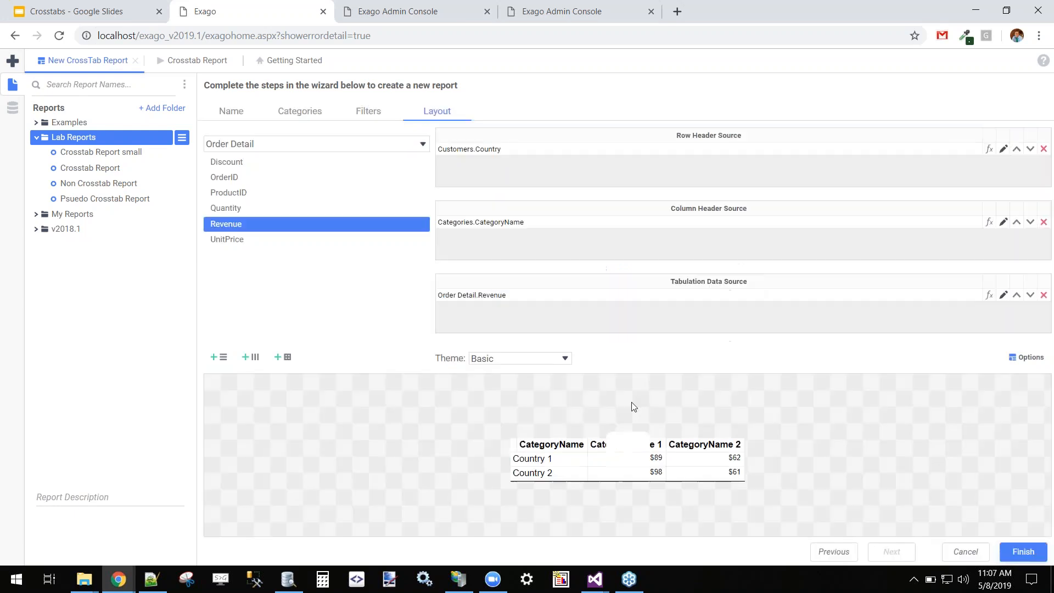
pyautogui.click(1004, 222)
pyautogui.click(580, 362)
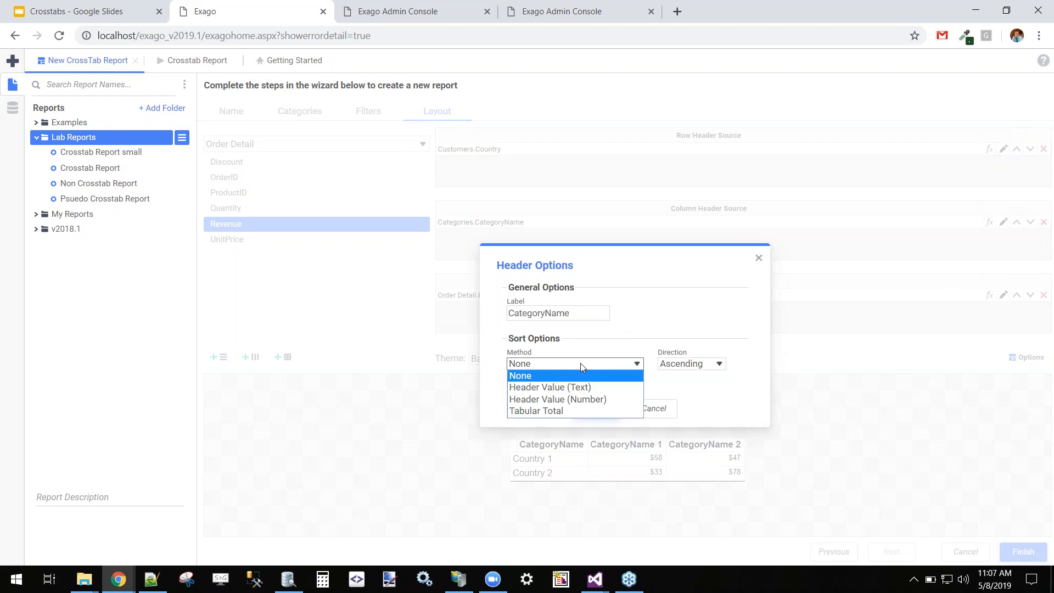
pyautogui.click(564, 388)
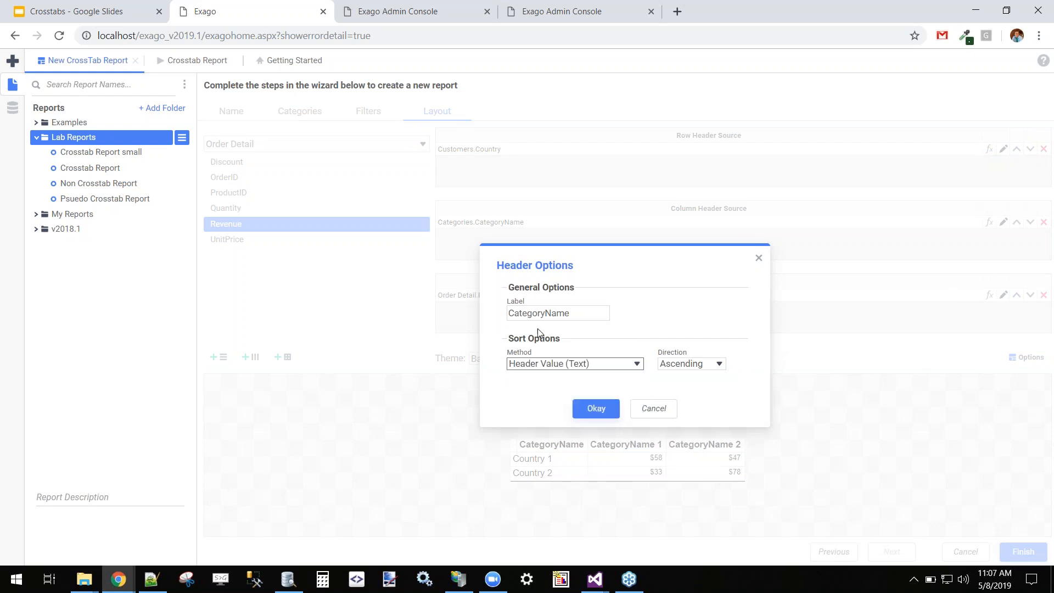
pyautogui.moveTo(571, 313); pyautogui.dragTo(548, 318)
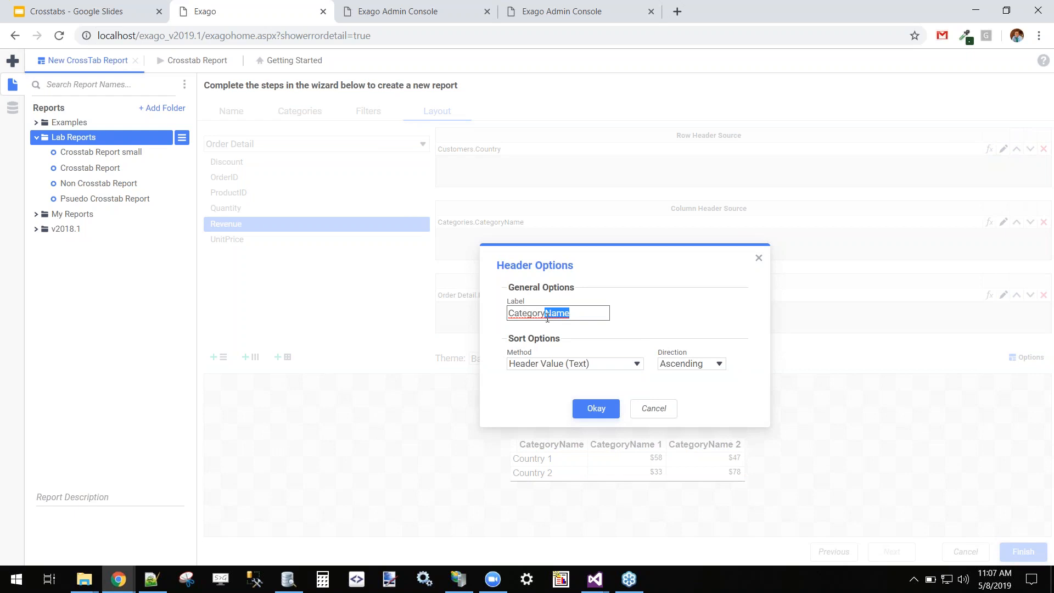
pyautogui.press('BackSpace')
pyautogui.click(524, 365)
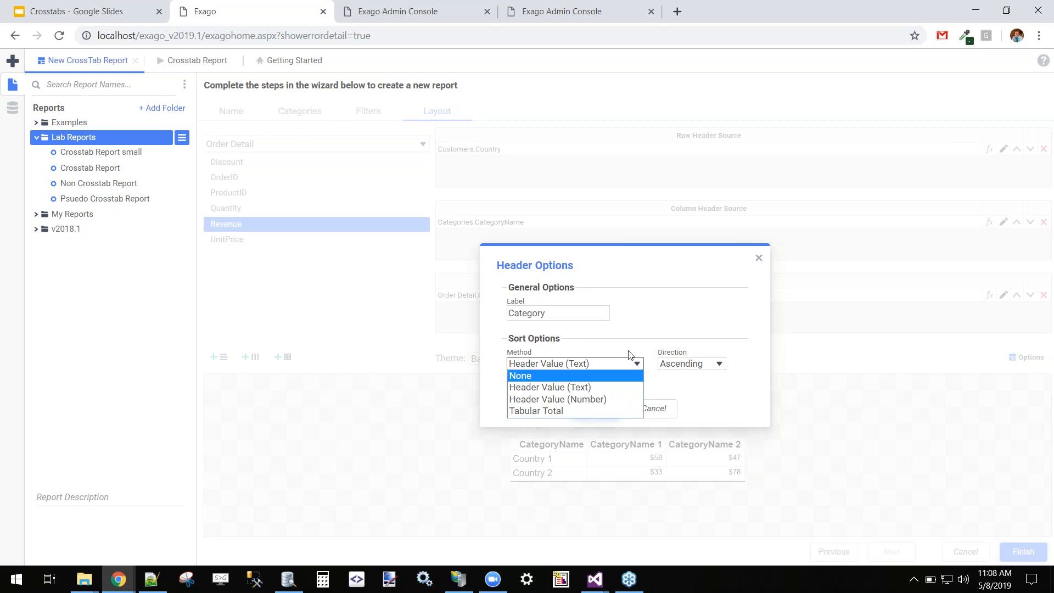
pyautogui.click(686, 392)
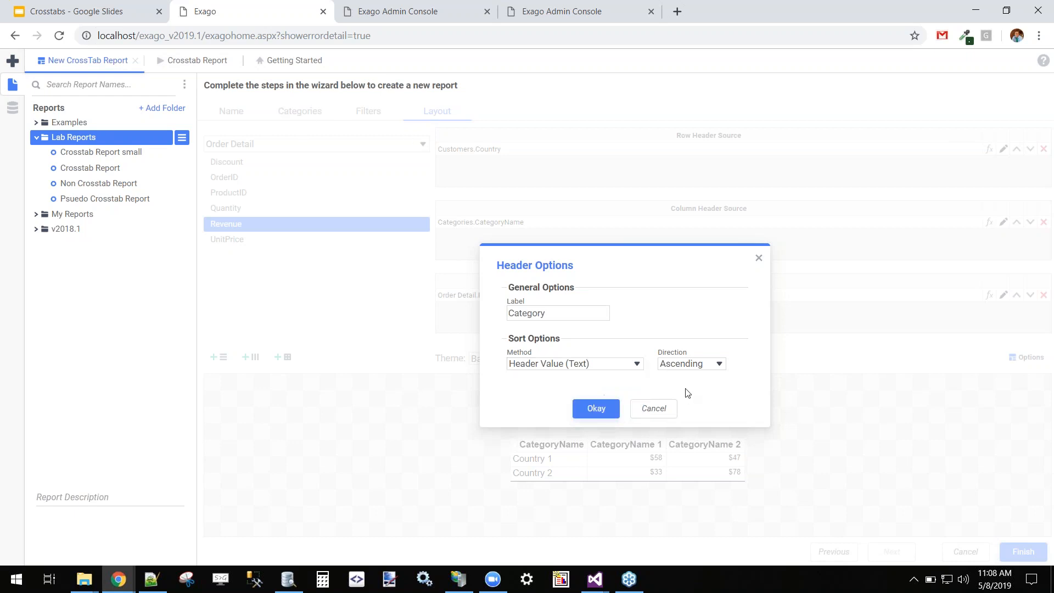
pyautogui.click(597, 409)
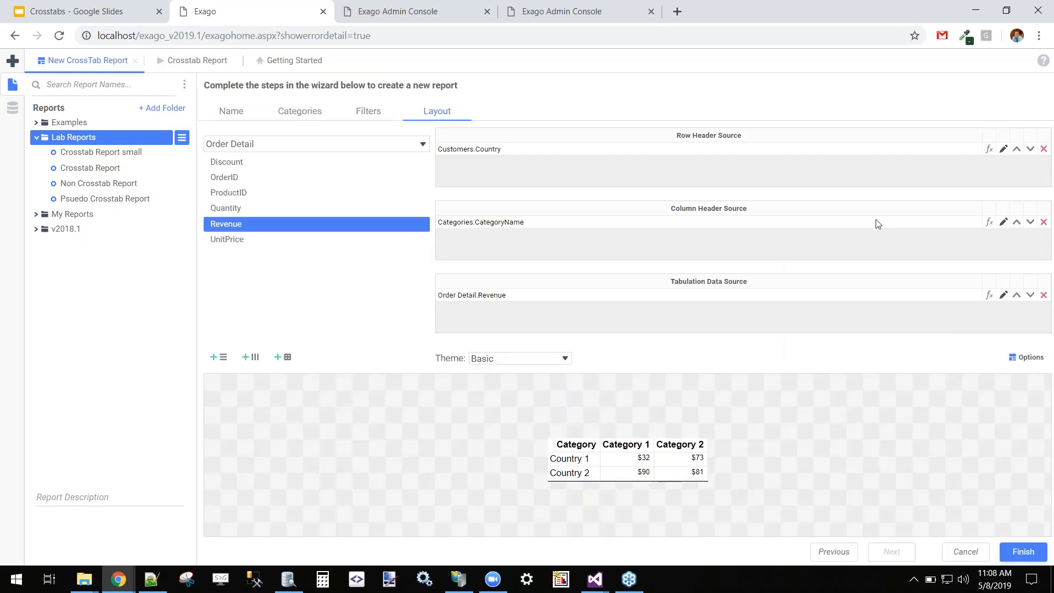
# Set the country row header to sort by Header Value (Text).
pyautogui.click(1003, 150)
pyautogui.click(581, 365)
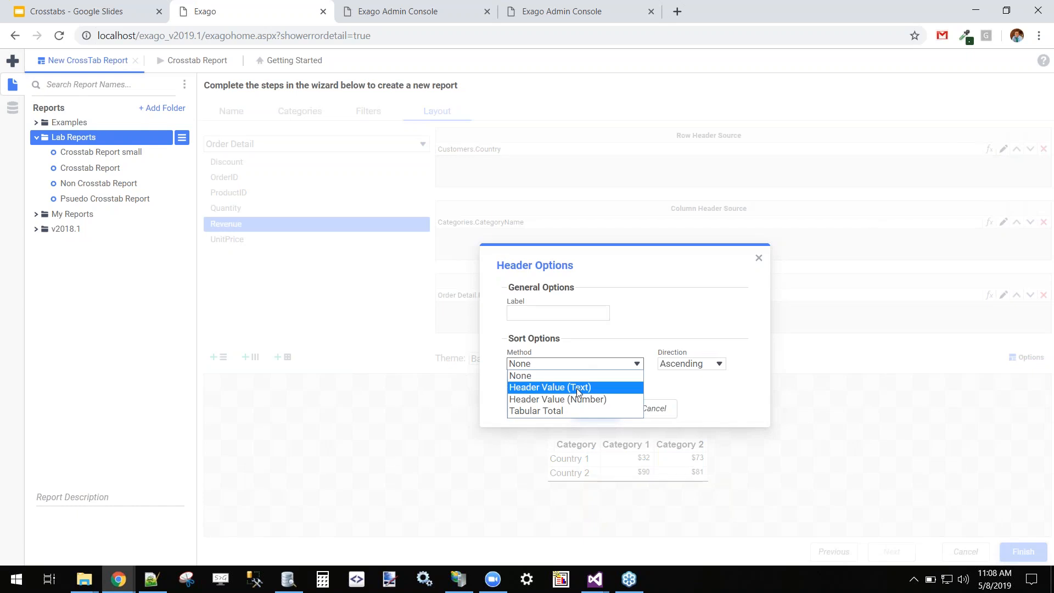
pyautogui.click(578, 388)
pyautogui.click(597, 408)
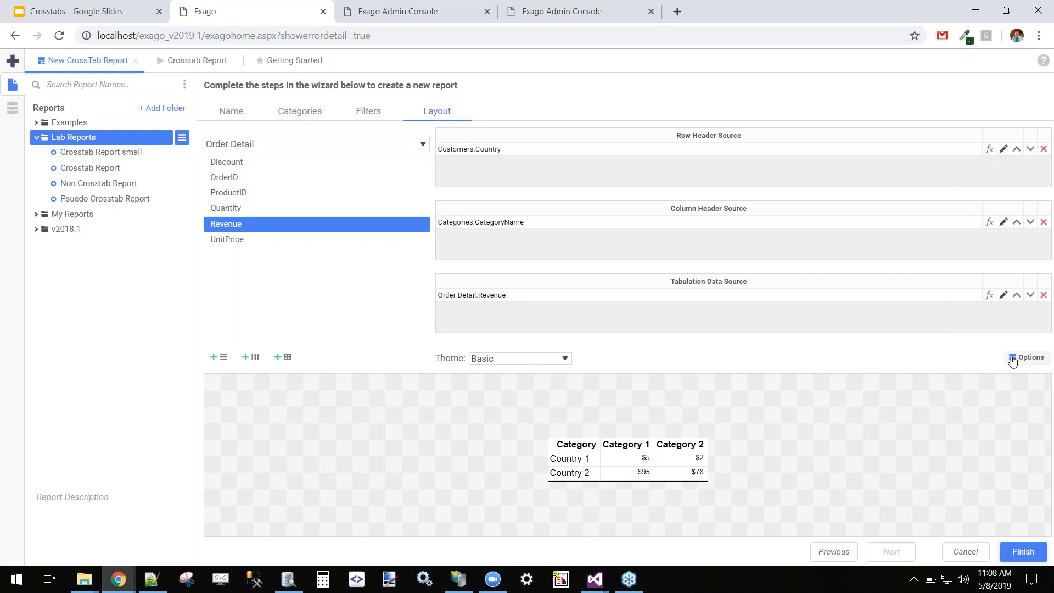
# Put the grand total row at the bottom and column on the right, and apply the Sandstone theme.
pyautogui.click(1016, 357)
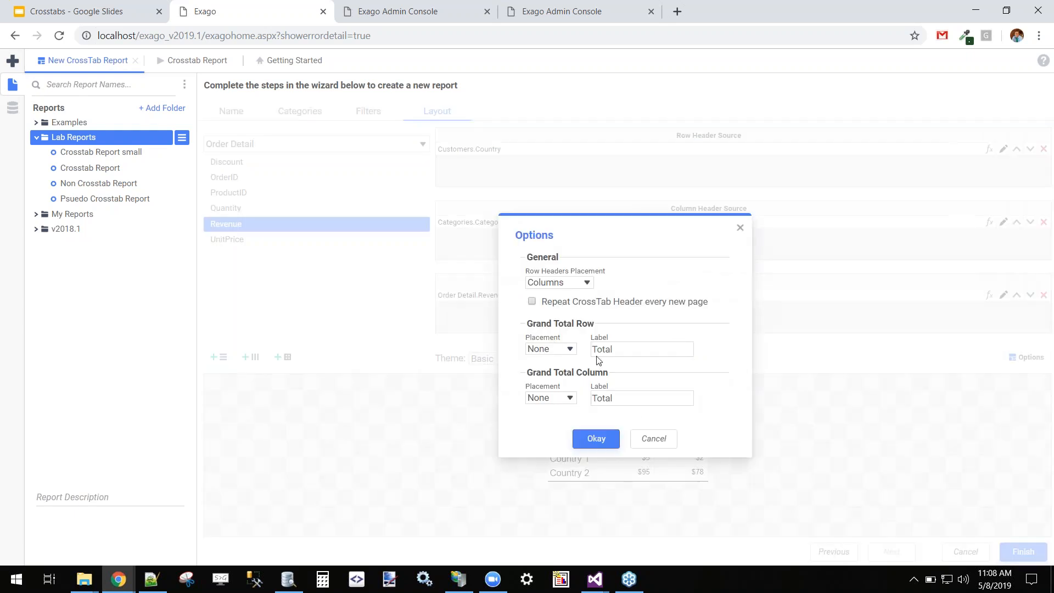
pyautogui.click(653, 438)
pyautogui.click(1015, 357)
pyautogui.click(551, 348)
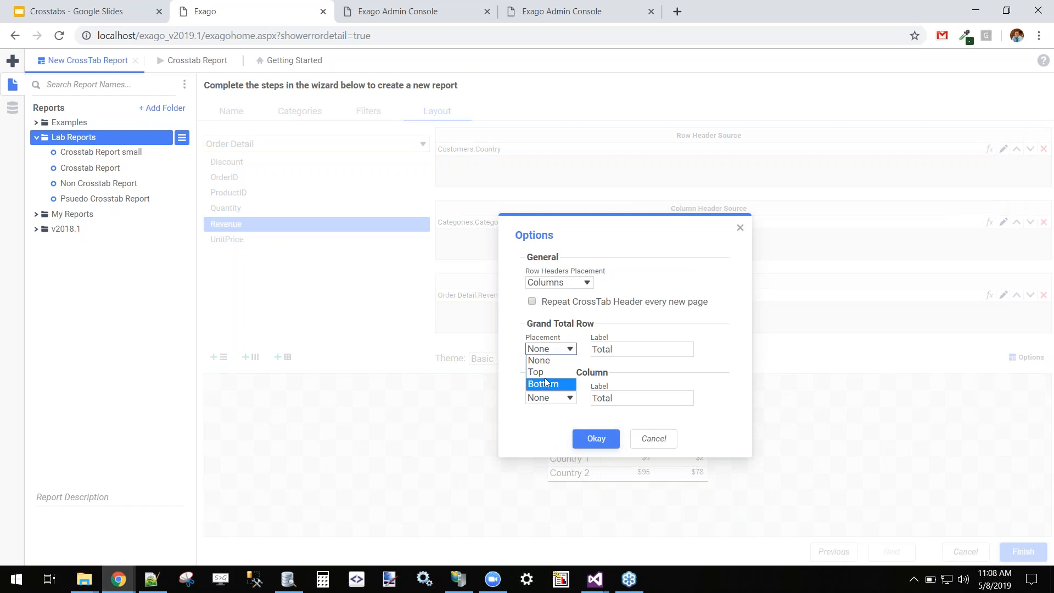
pyautogui.click(548, 383)
pyautogui.click(550, 397)
pyautogui.click(555, 430)
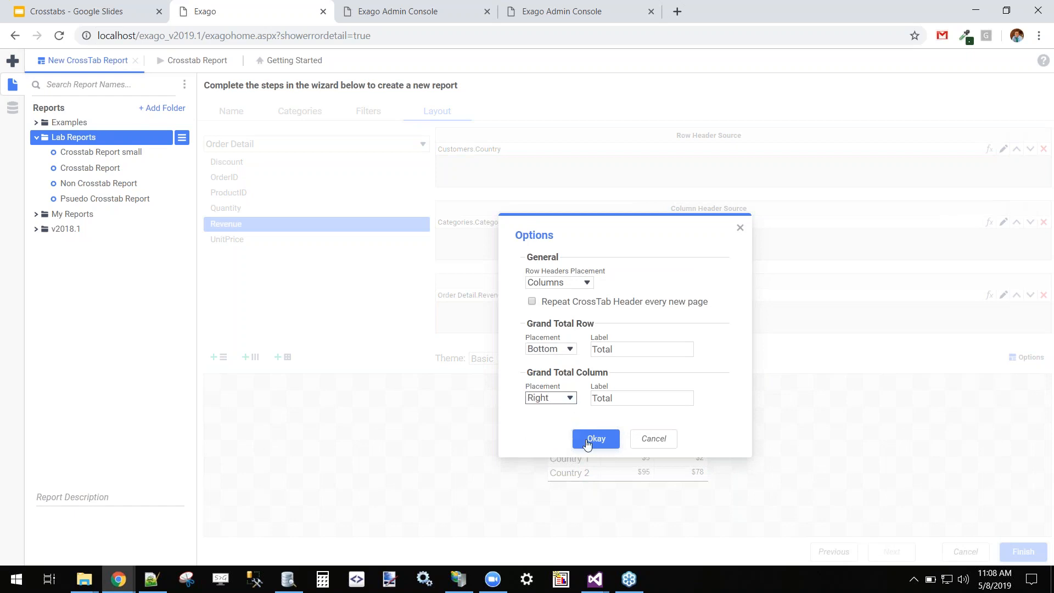
pyautogui.click(596, 438)
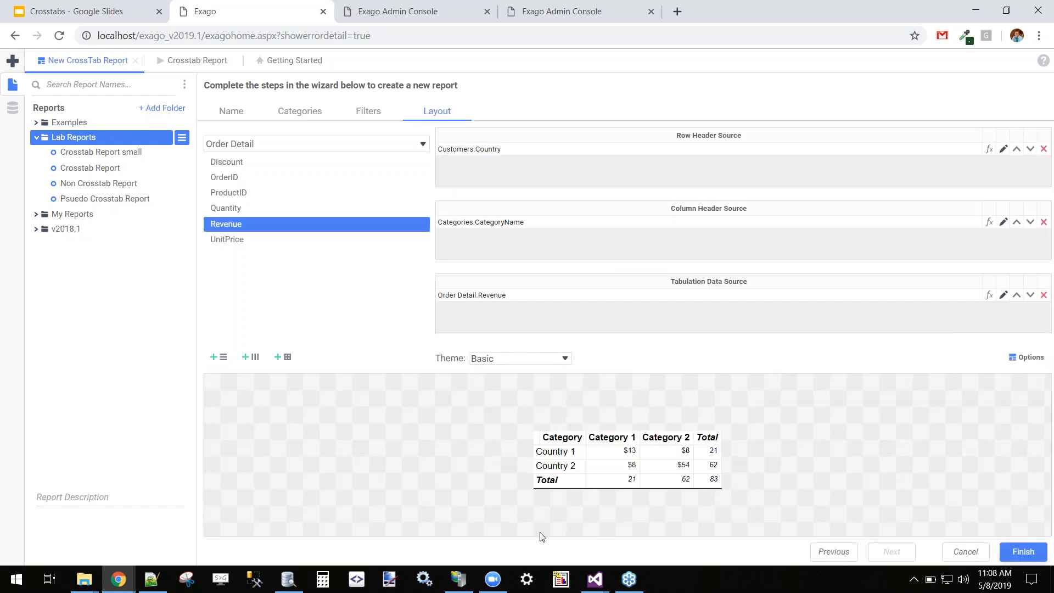
pyautogui.click(495, 363)
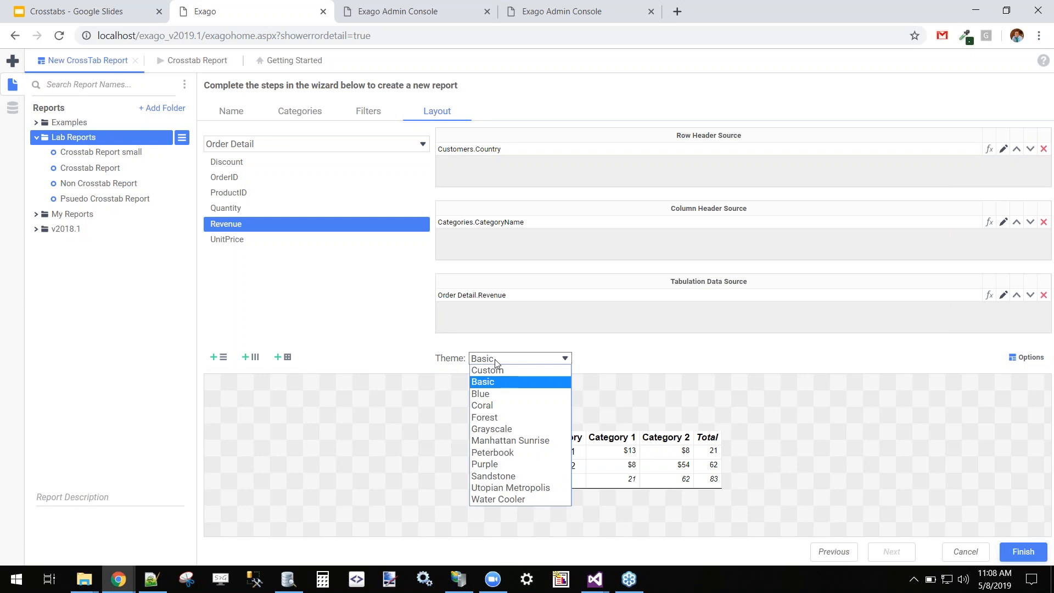
pyautogui.click(497, 476)
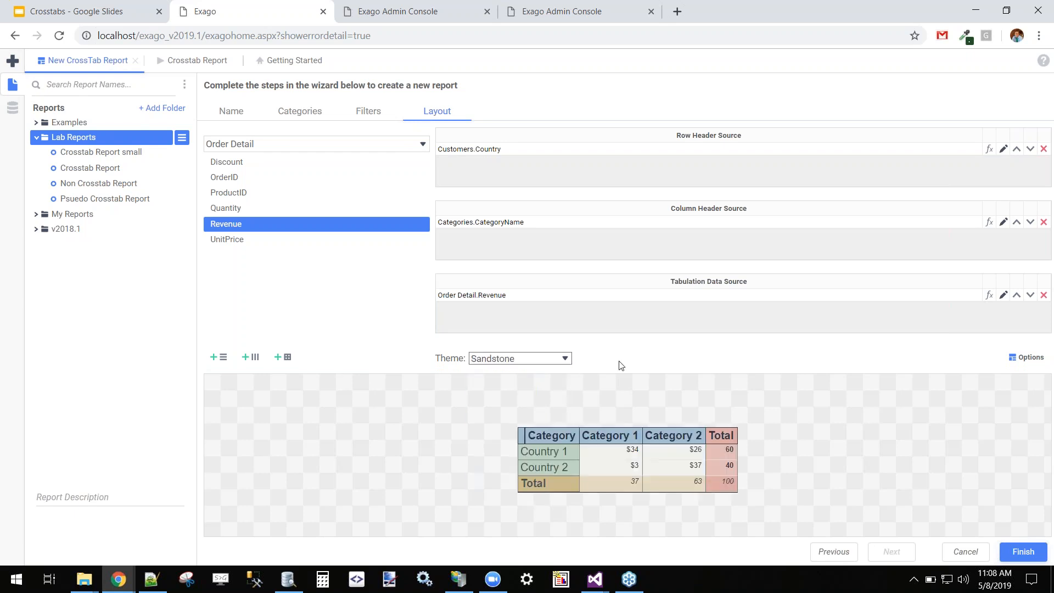
# Relabel the row header as 'Country'.
pyautogui.click(1003, 149)
pyautogui.click(522, 313)
pyautogui.write('Country')
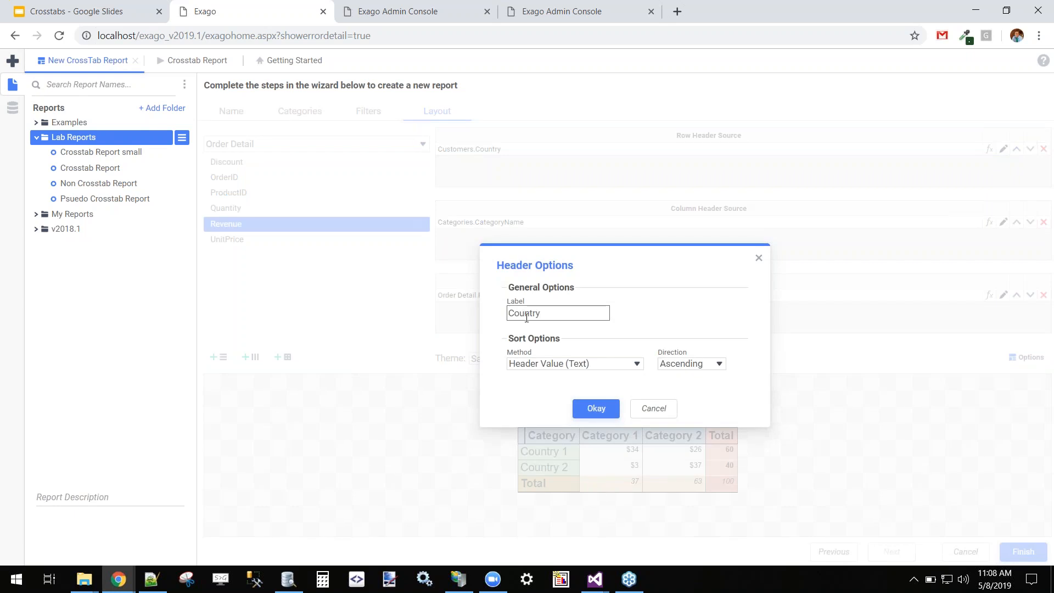
pyautogui.click(592, 410)
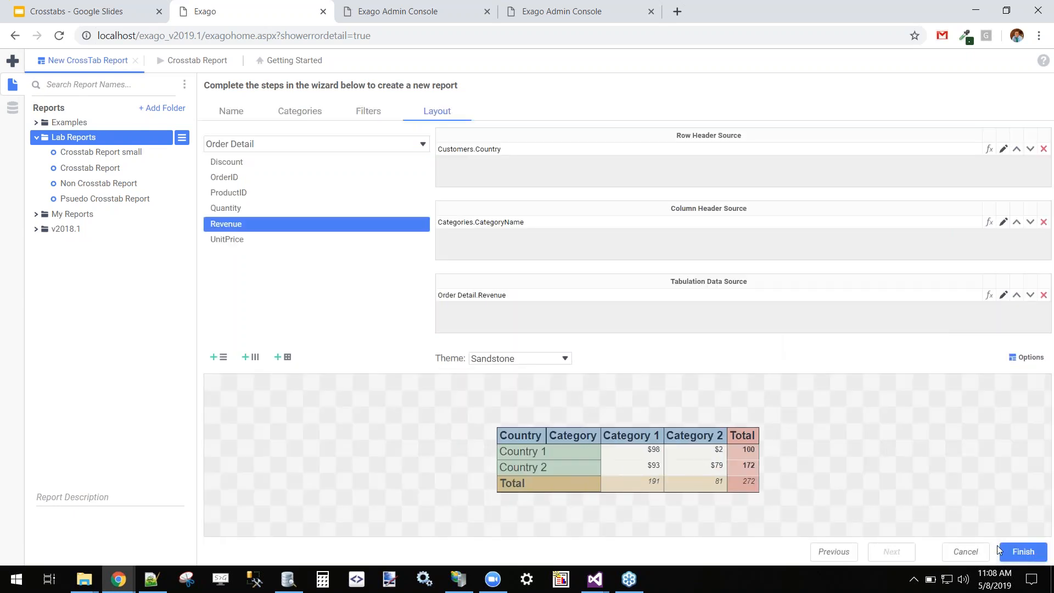
# Finish the wizard to open My Sales by Country and Category, then go to the Report Viewer settings.
pyautogui.click(1006, 555)
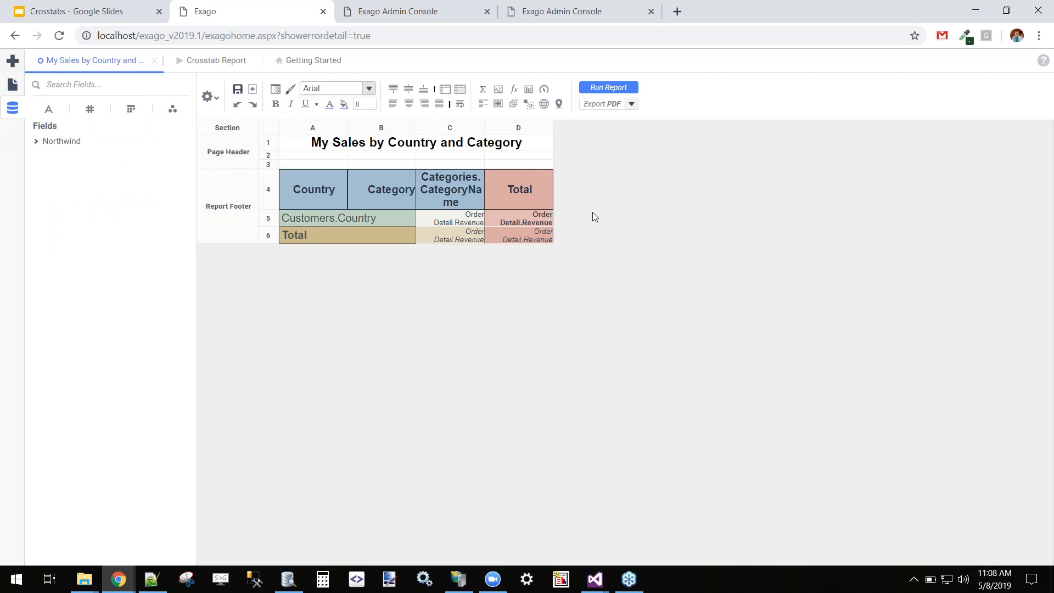
pyautogui.click(214, 103)
pyautogui.moveTo(240, 235)
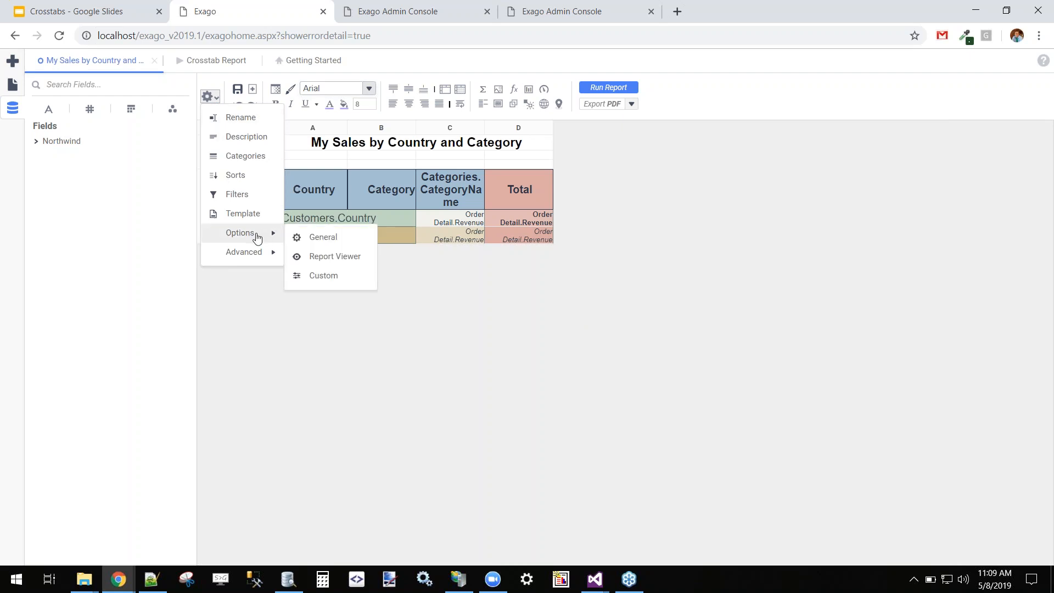
pyautogui.click(330, 257)
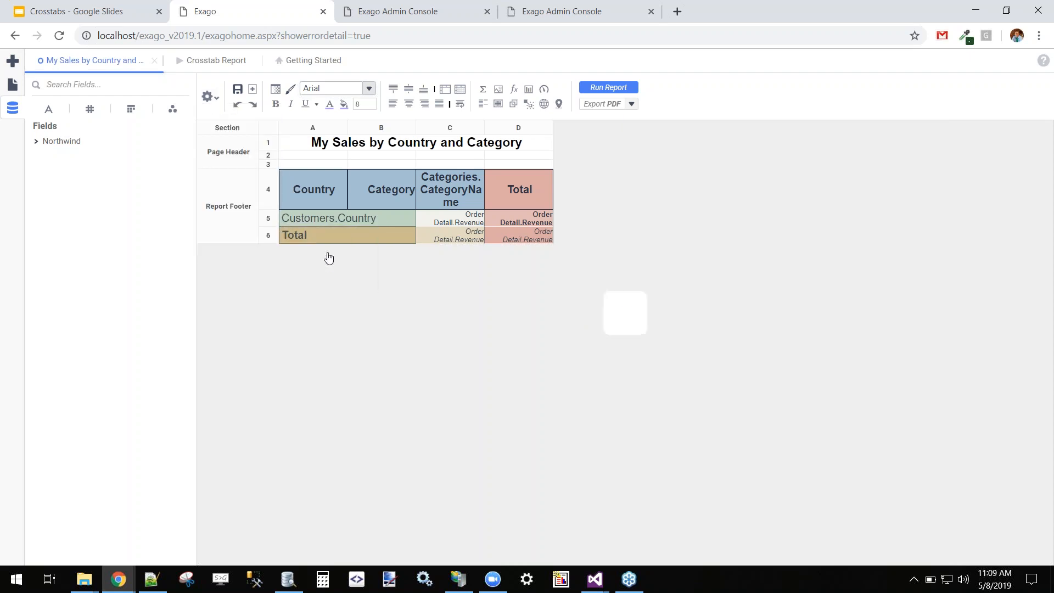
# Save the report viewer settings with Simulate PDF left off.
pyautogui.click(439, 183)
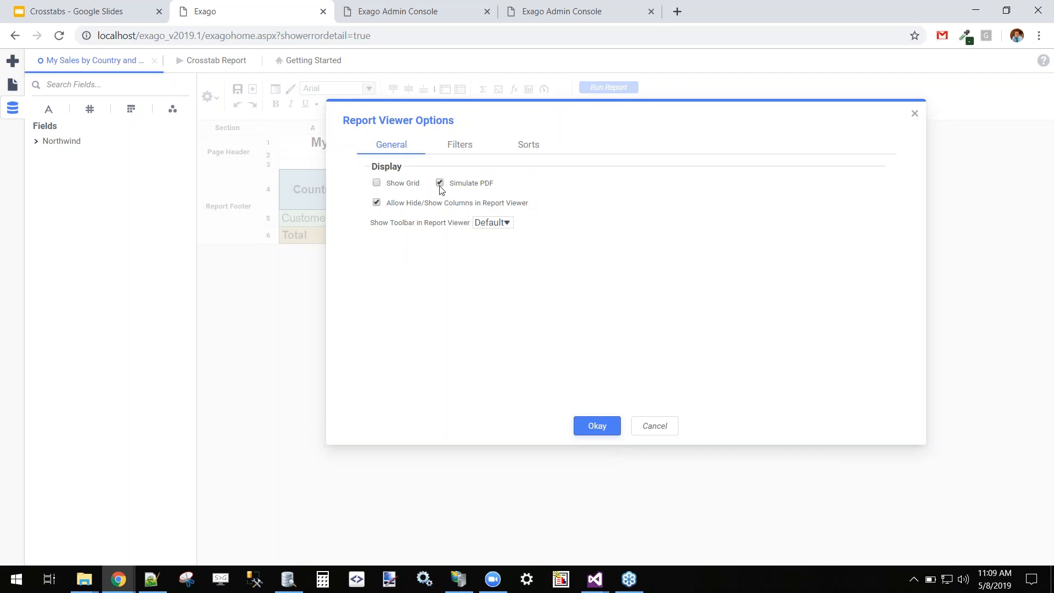
pyautogui.click(440, 184)
pyautogui.click(606, 434)
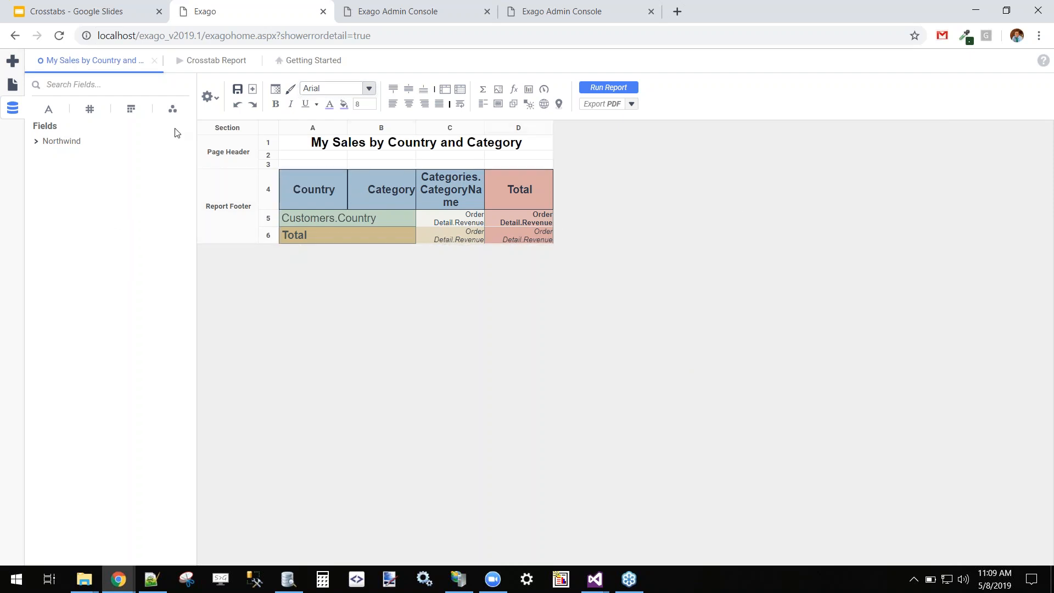
# Select the crosstab, then add an empty row below it and an empty column after it.
pyautogui.moveTo(223, 137)
pyautogui.click(306, 184)
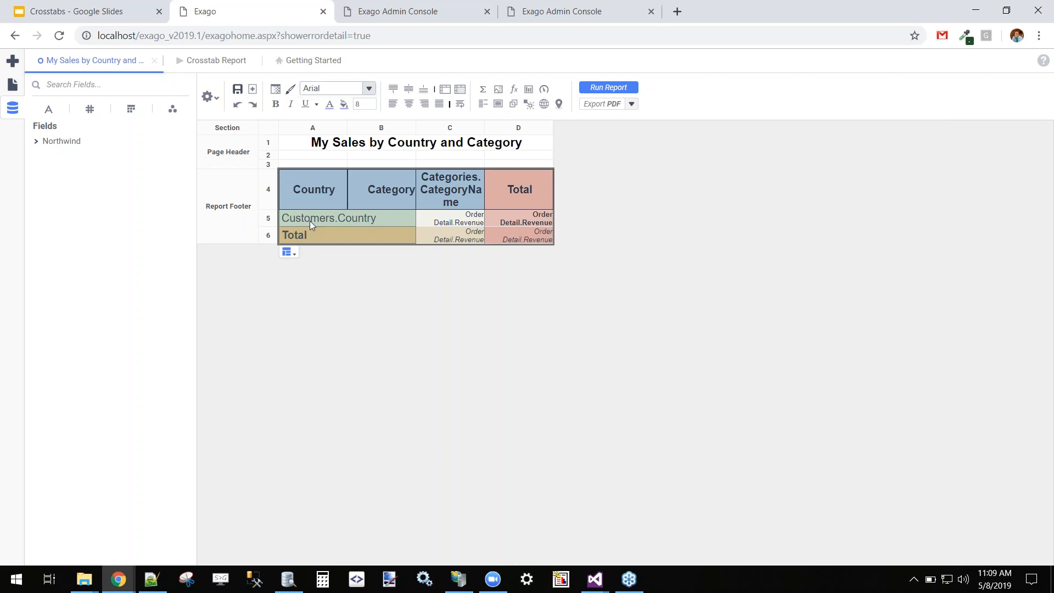
pyautogui.moveTo(305, 176); pyautogui.dragTo(328, 175)
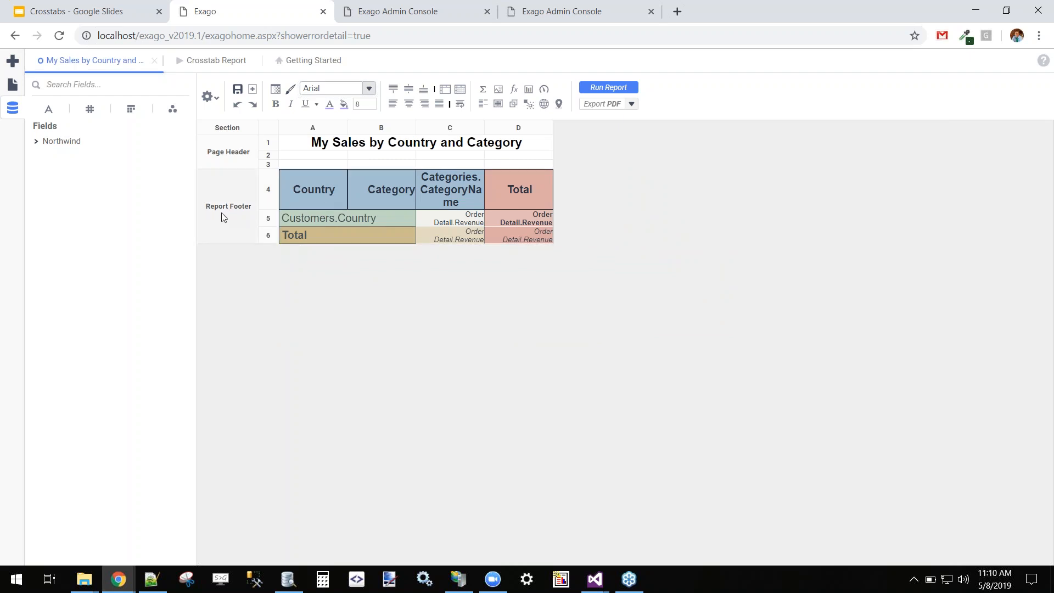
pyautogui.rightClick(267, 235)
pyautogui.click(319, 273)
pyautogui.rightClick(528, 128)
pyautogui.click(578, 163)
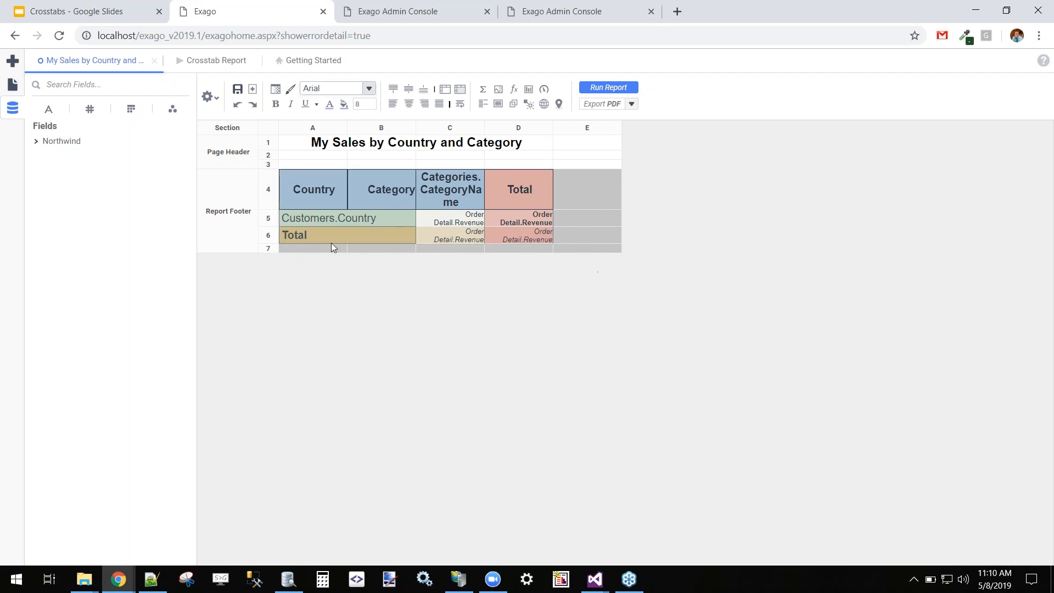
# Insert two empty rows above and an empty column A before the crosstab, then run the report.
pyautogui.rightClick(268, 192)
pyautogui.click(306, 204)
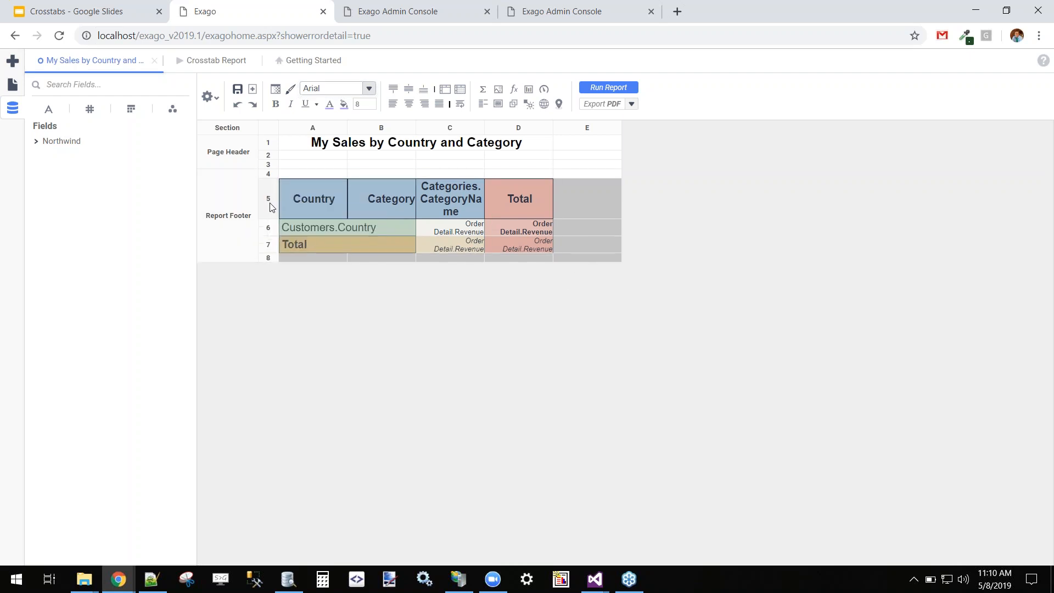
pyautogui.rightClick(271, 207)
pyautogui.click(343, 227)
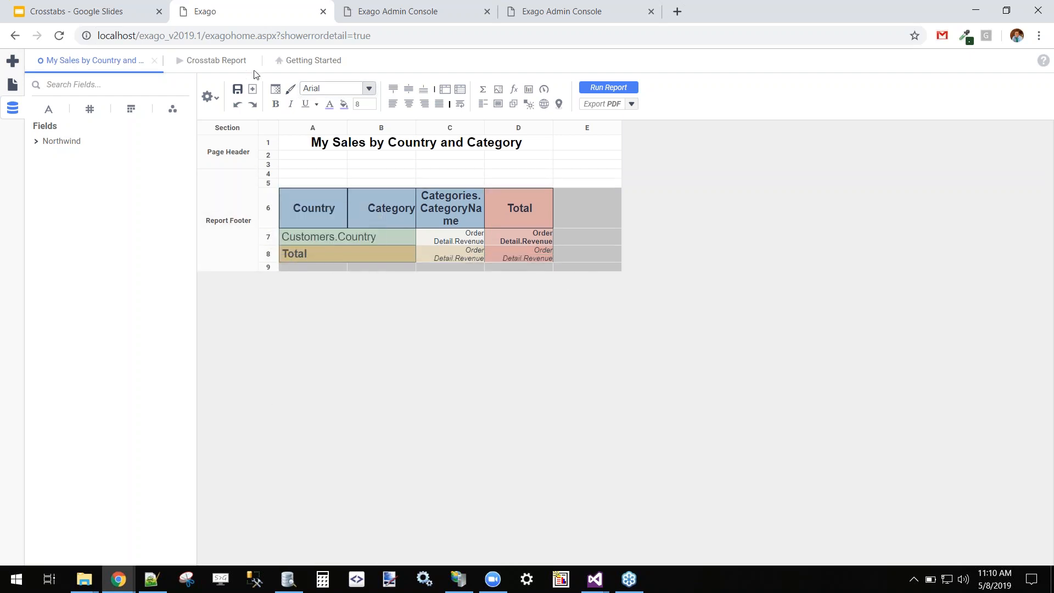
pyautogui.rightClick(301, 128)
pyautogui.click(343, 141)
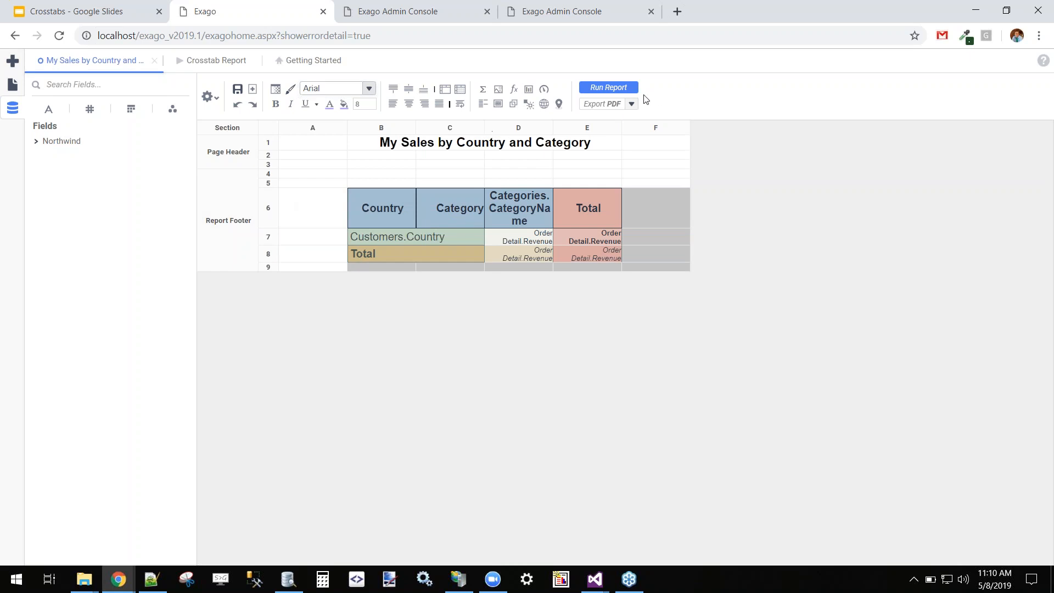
pyautogui.click(627, 89)
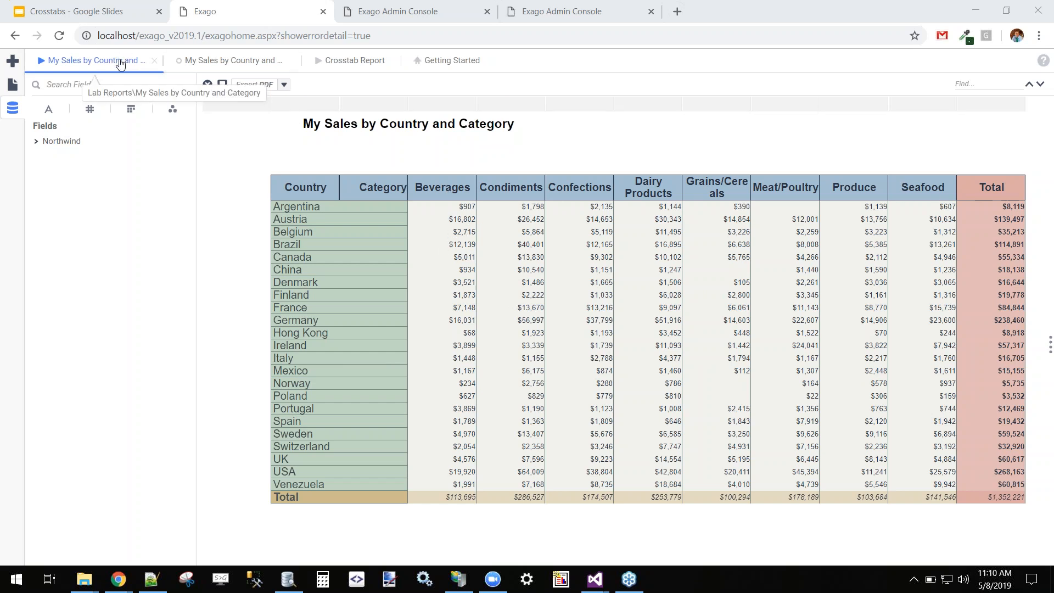
pyautogui.click(155, 61)
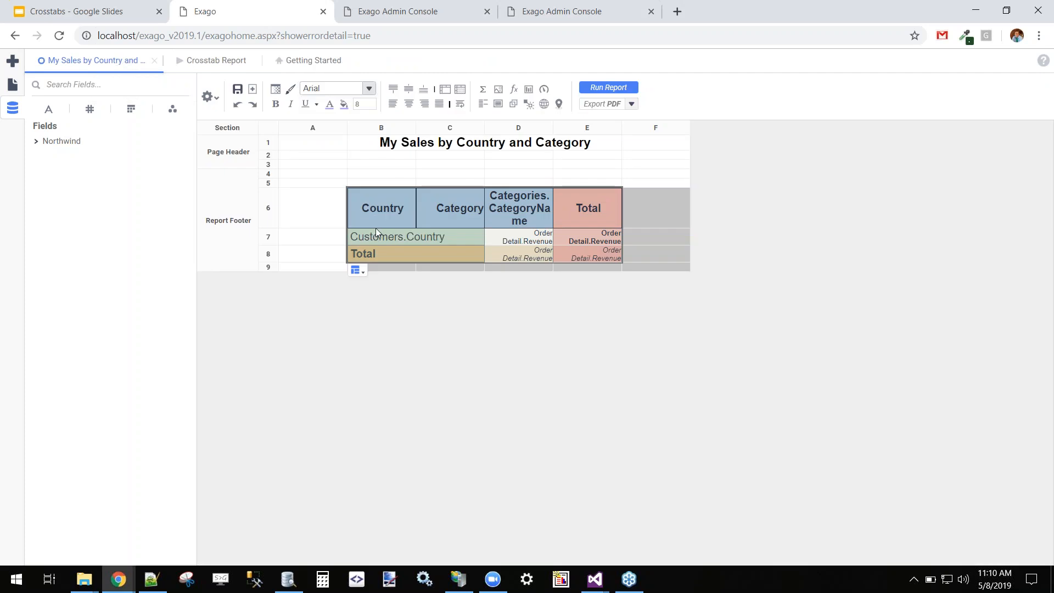
# Nest Orders.OrderDate under Category as a second column header and open its formula.
pyautogui.moveTo(363, 274)
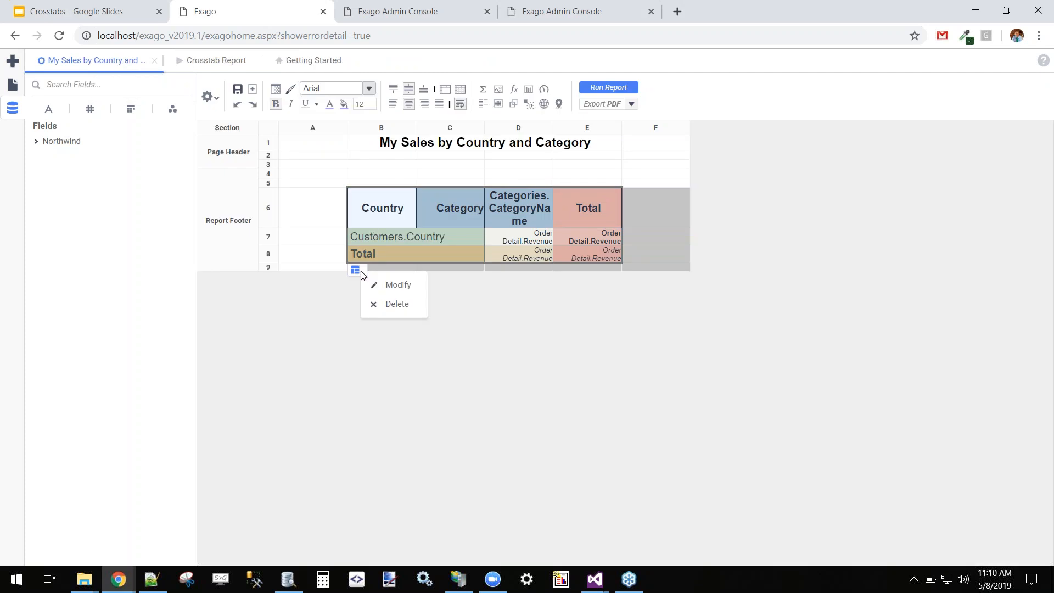
pyautogui.click(398, 285)
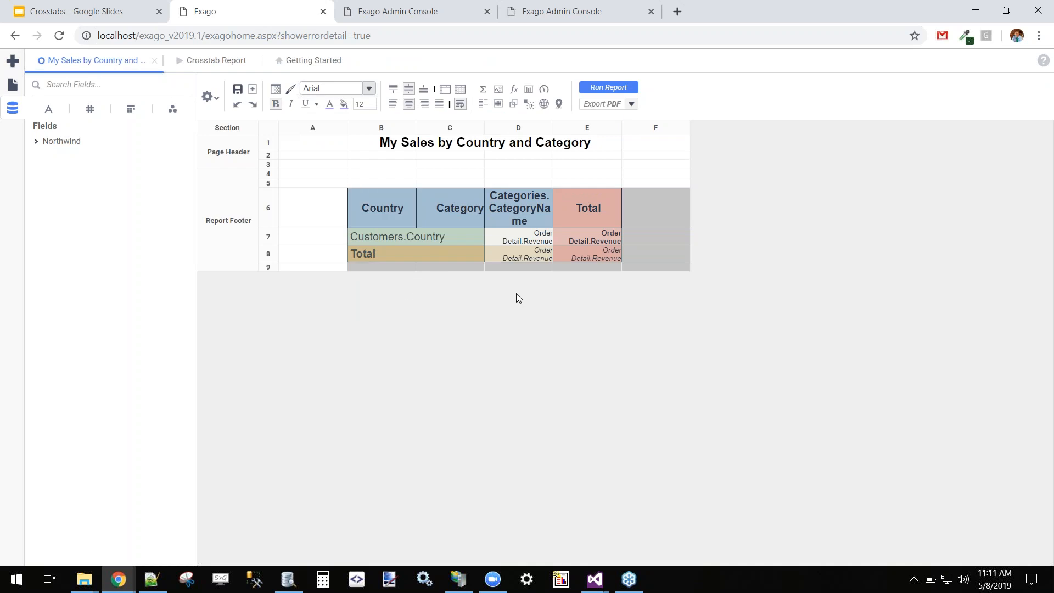
pyautogui.click(407, 141)
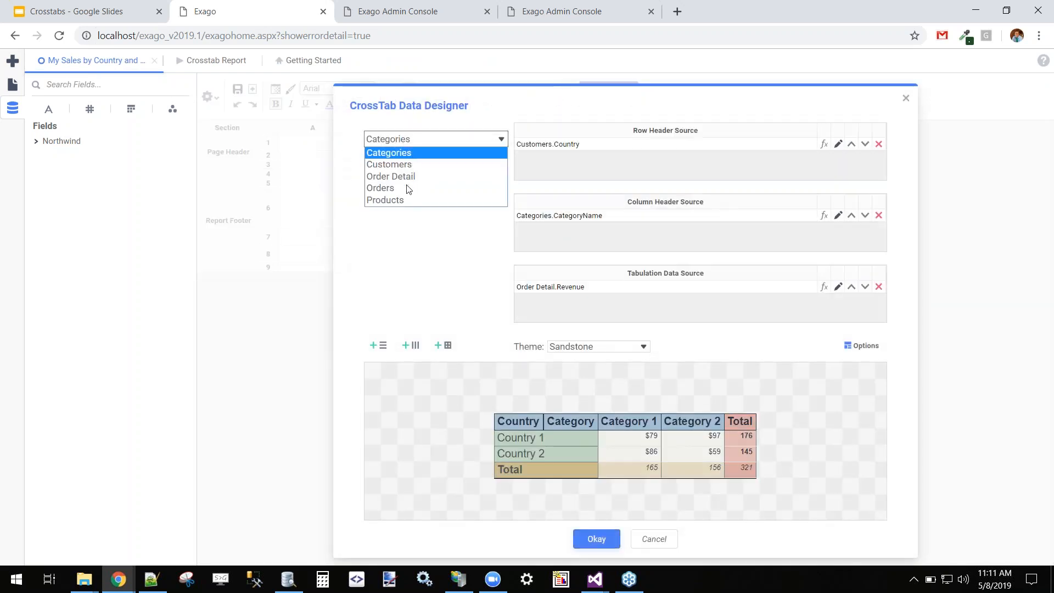
pyautogui.click(384, 189)
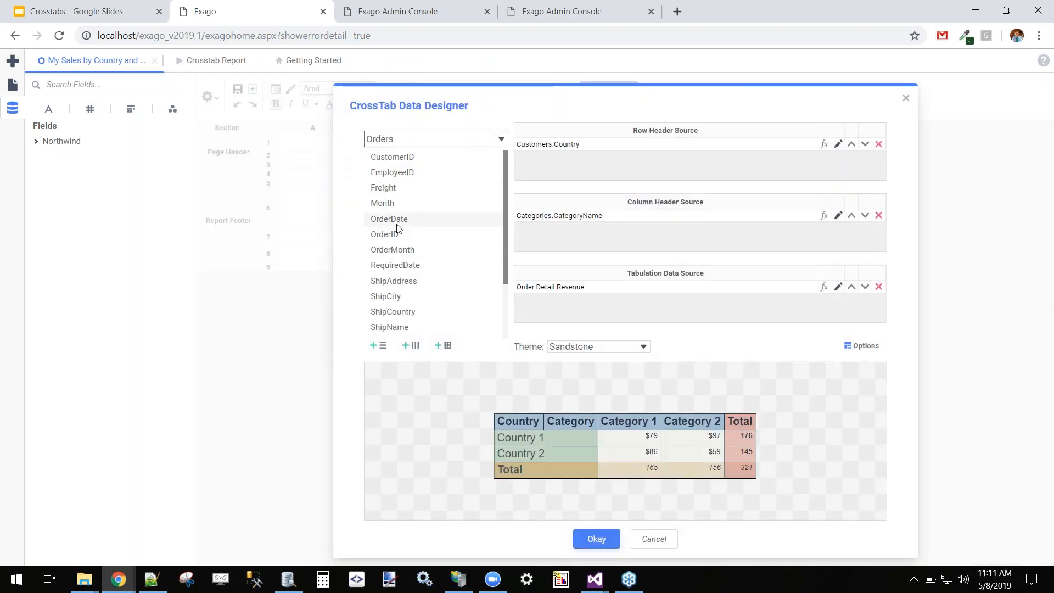
pyautogui.scroll(-3, 406, 230)
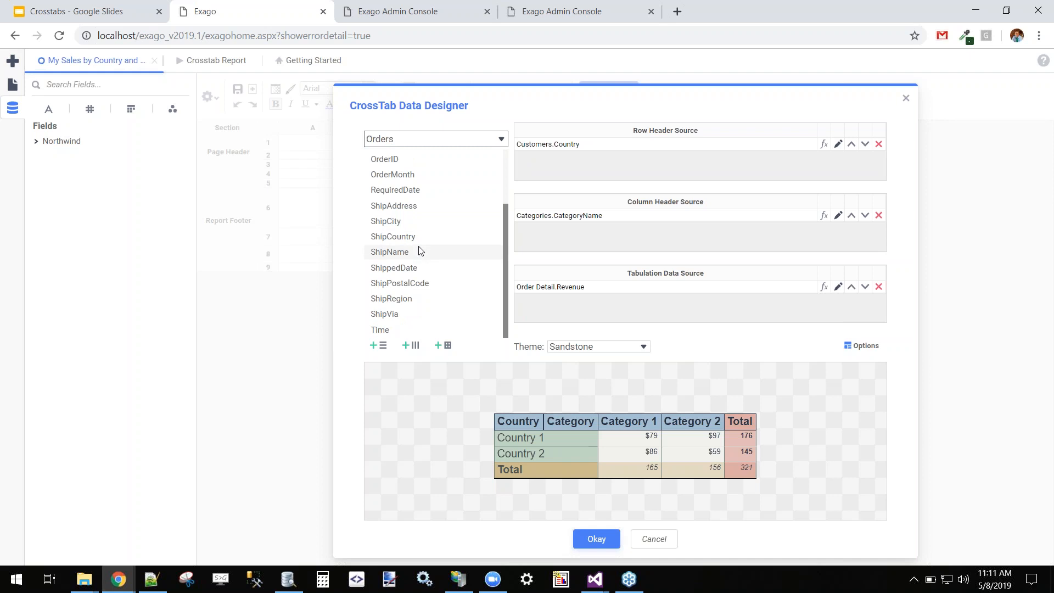
pyautogui.scroll(3, 416, 236)
pyautogui.moveTo(400, 221); pyautogui.dragTo(610, 236)
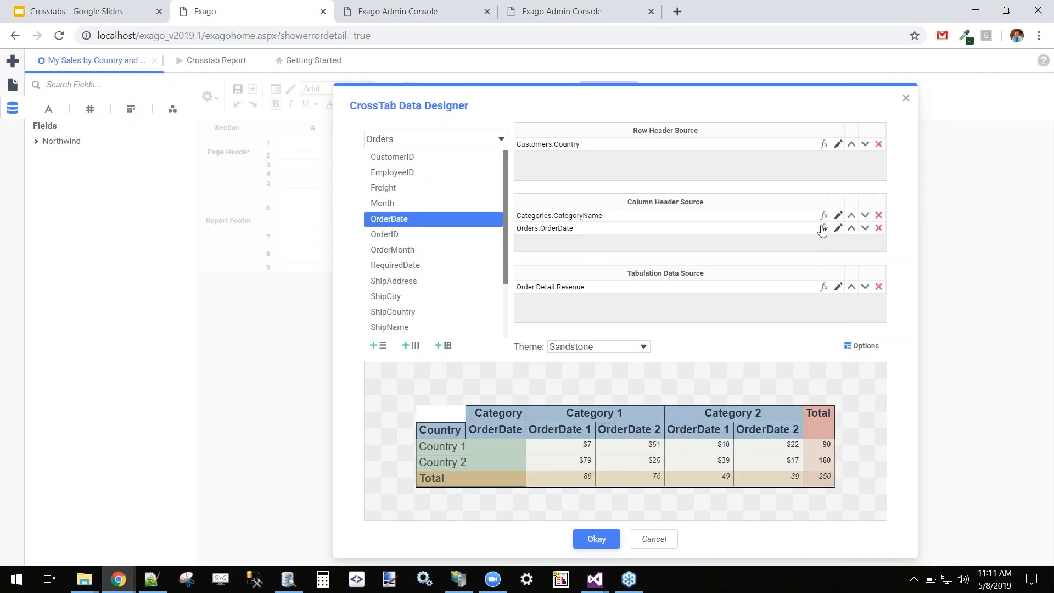
pyautogui.click(508, 428)
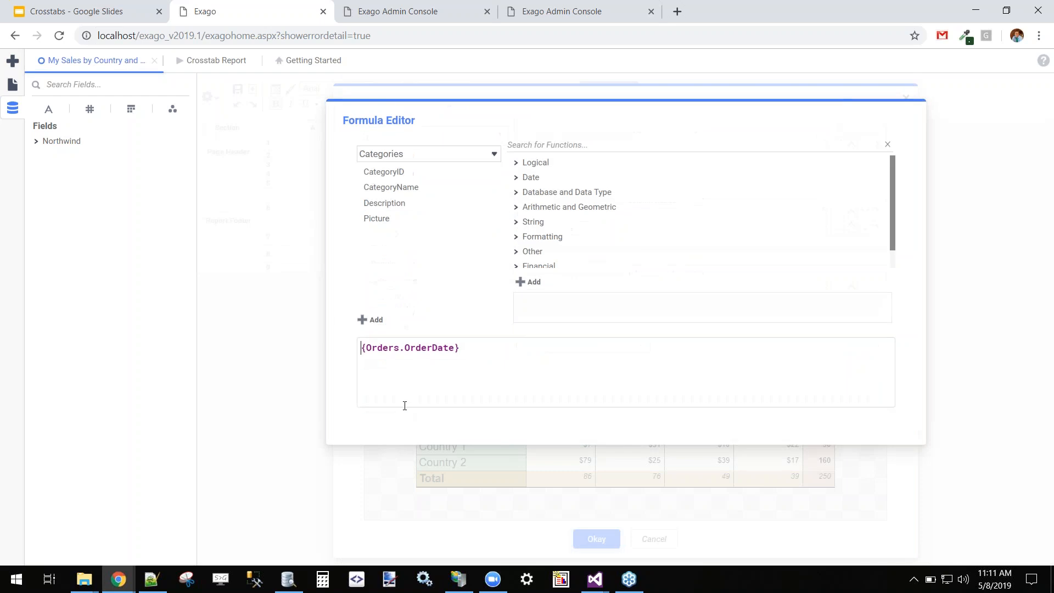
# Change the header formula to Year({Orders.OrderDate}) so only the year is used.
pyautogui.click(362, 347)
pyautogui.write('Year(')
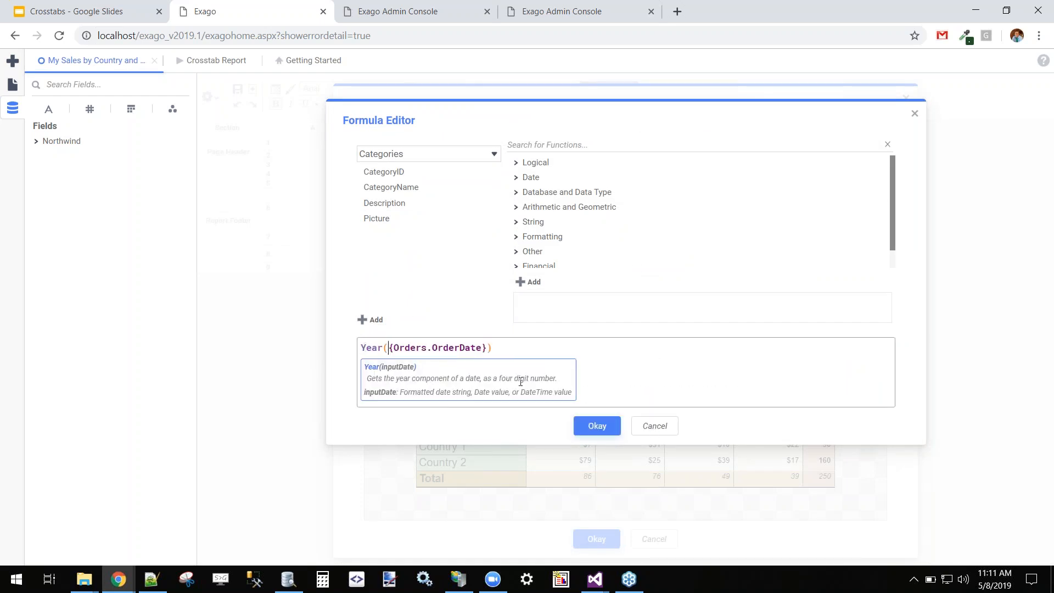
pyautogui.click(565, 355)
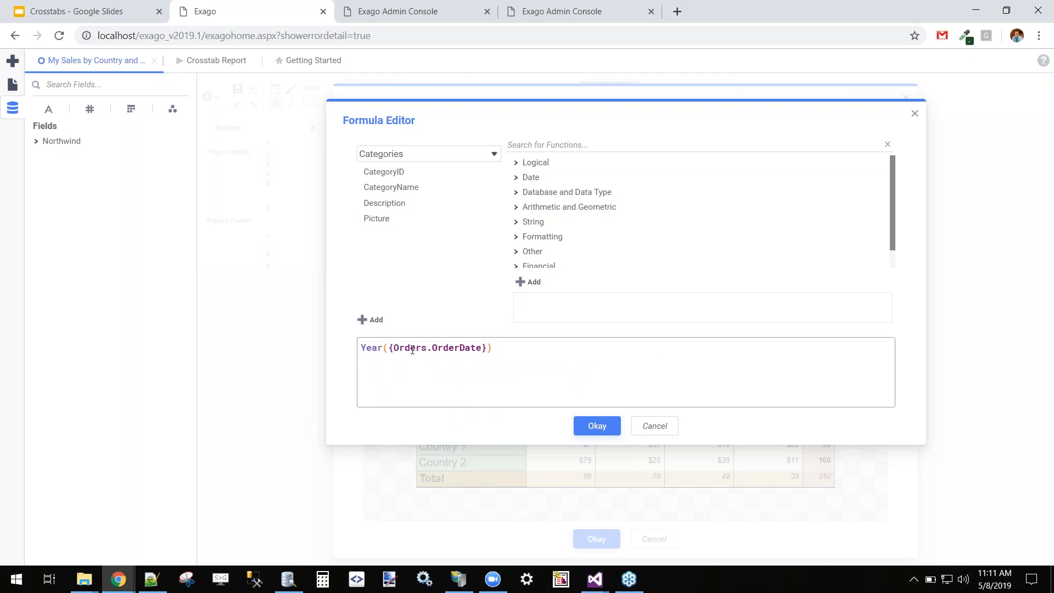
pyautogui.doubleClick(369, 348)
# Label the year header 'Year' and sort it by Header Value (Number).
pyautogui.click(612, 431)
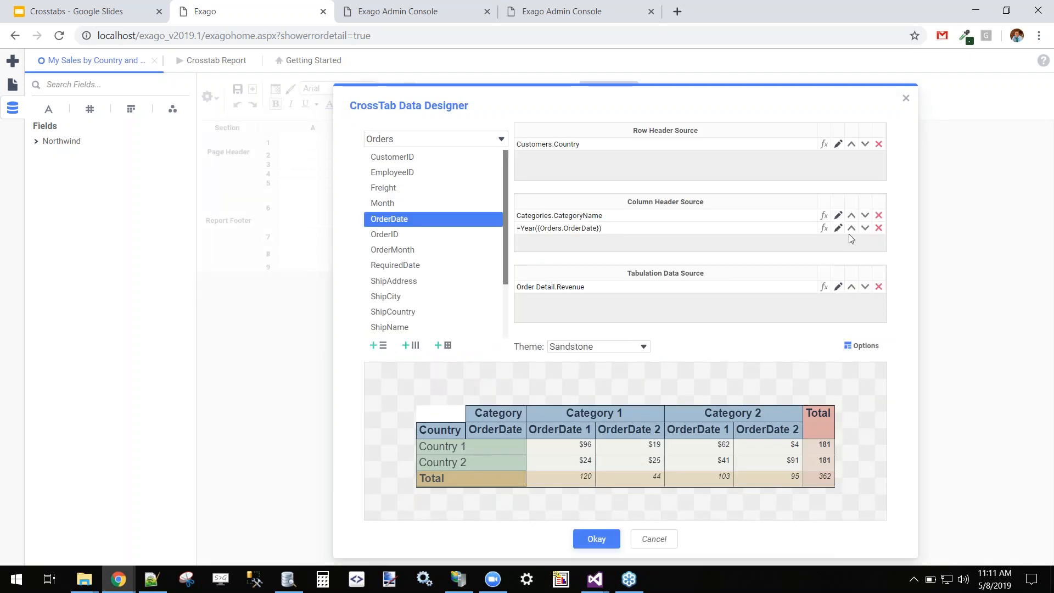
pyautogui.click(838, 228)
pyautogui.click(600, 348)
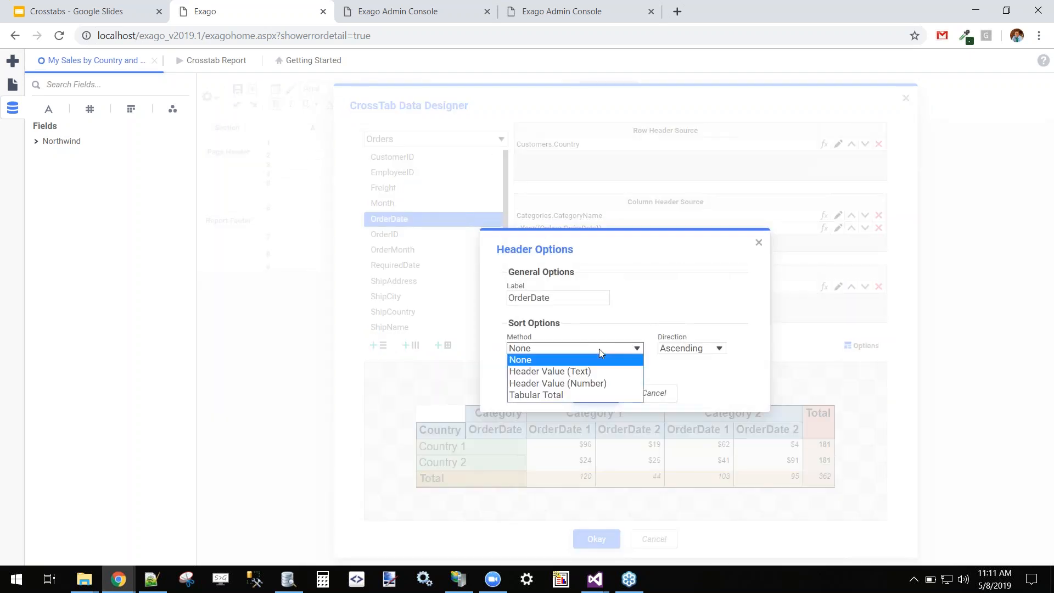
pyautogui.click(597, 384)
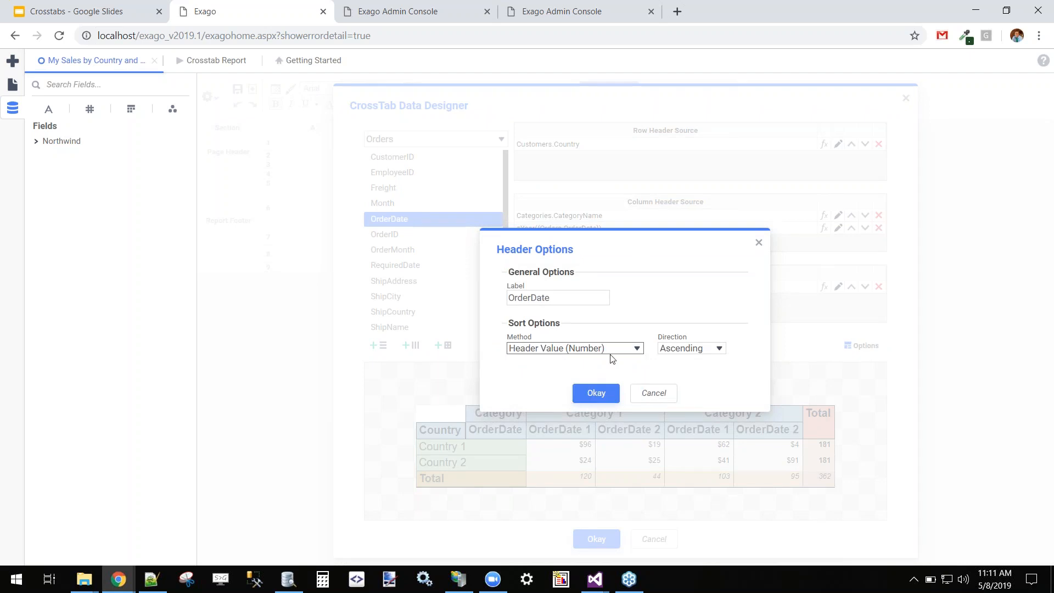
pyautogui.doubleClick(573, 300)
pyautogui.write('Year')
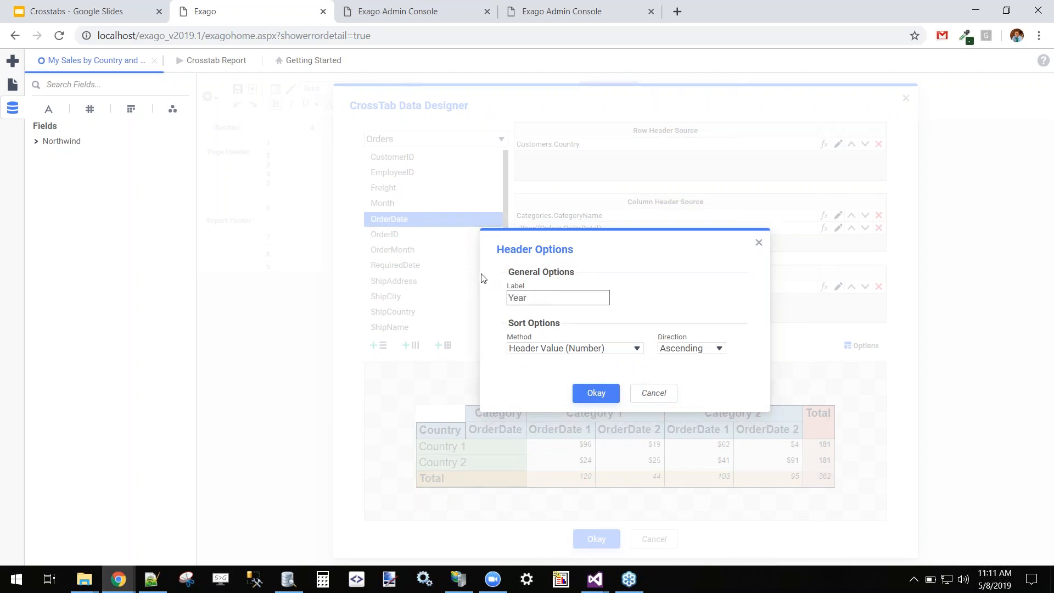
pyautogui.click(614, 393)
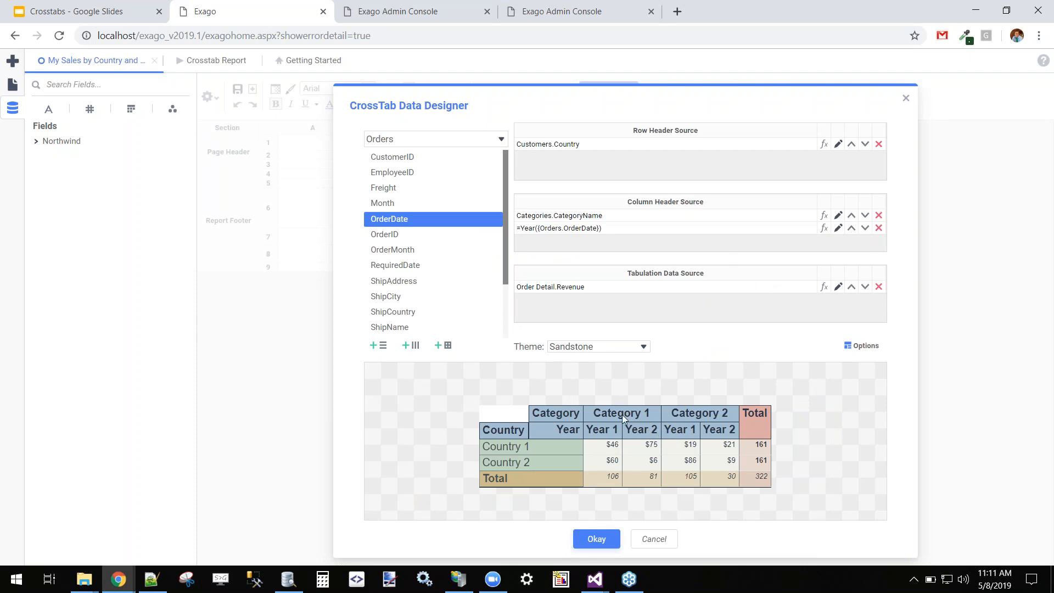
pyautogui.click(218, 61)
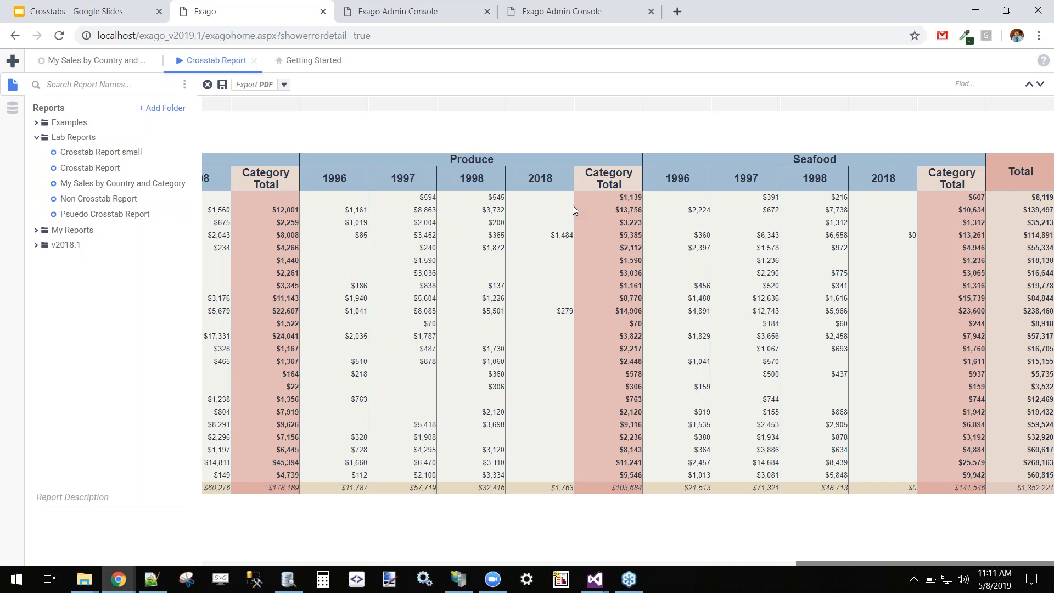
pyautogui.click(133, 59)
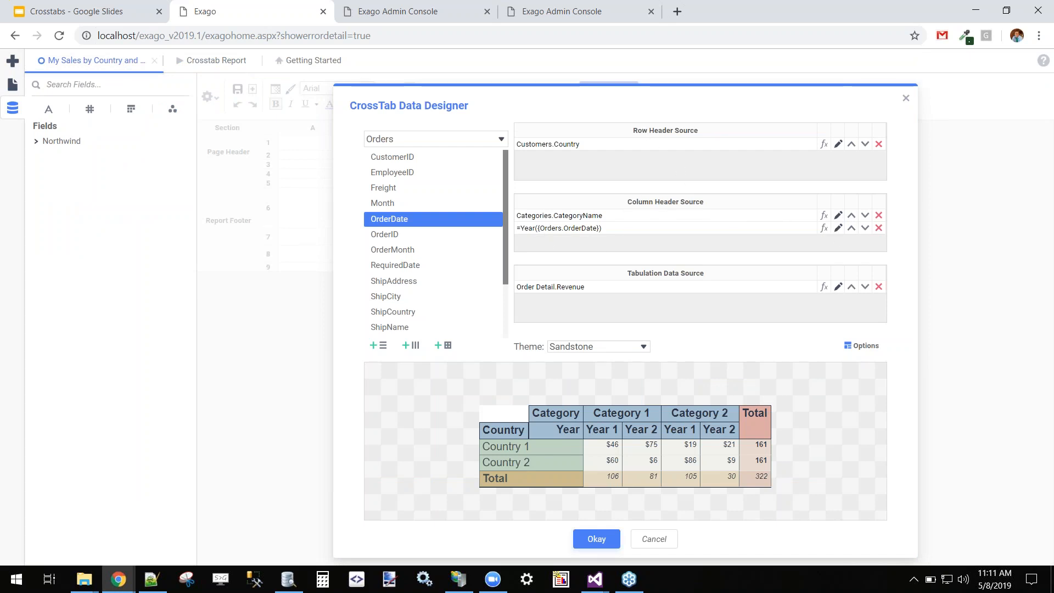
# Place subtotal columns labelled 'Category Total' to the right of each category.
pyautogui.click(838, 215)
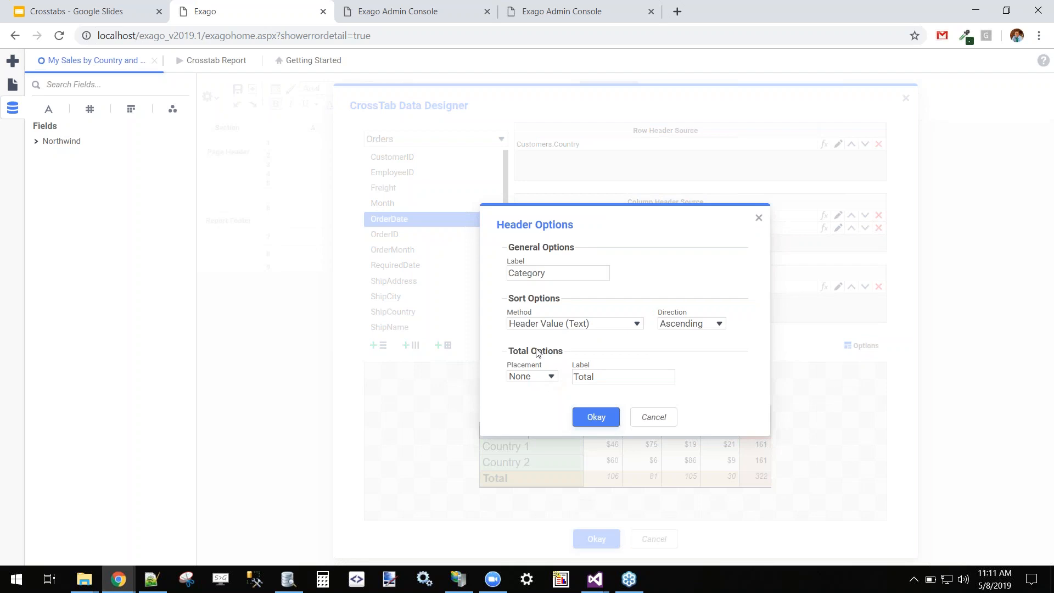
pyautogui.moveTo(510, 352); pyautogui.dragTo(566, 353)
pyautogui.click(561, 373)
pyautogui.click(551, 376)
pyautogui.click(541, 412)
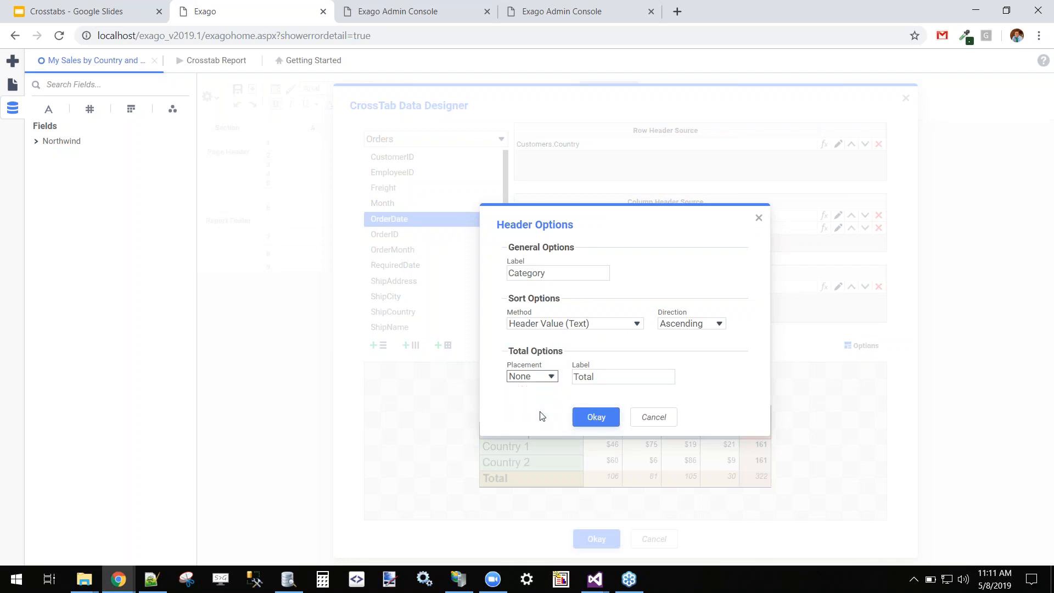
pyautogui.click(575, 377)
pyautogui.write('Cat')
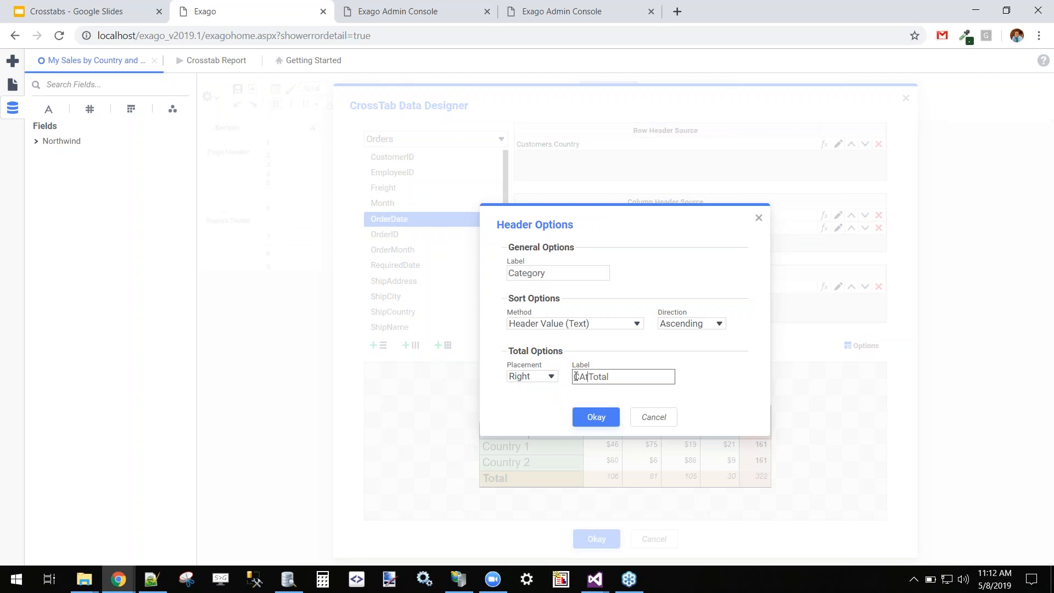
pyautogui.write('egory')
pyautogui.click(602, 420)
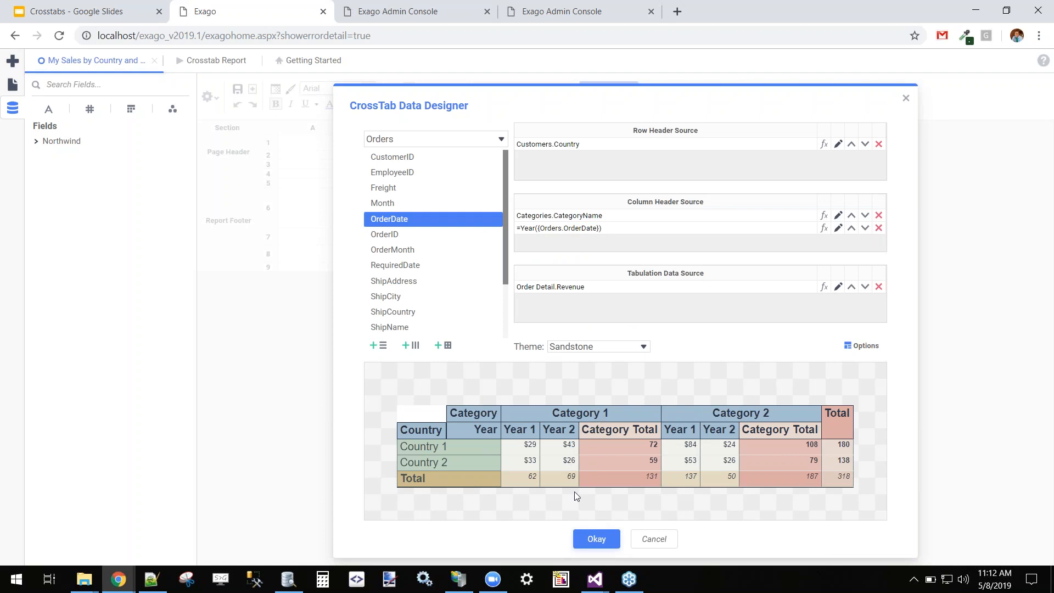
# Delete the empty column A and run the crosstab report.
pyautogui.click(599, 540)
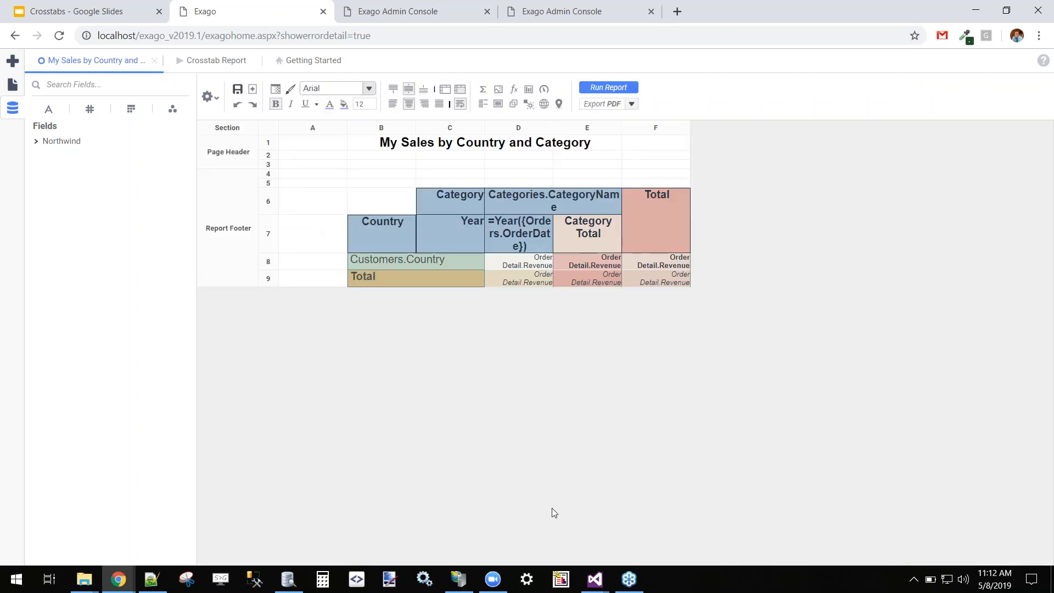
pyautogui.rightClick(331, 129)
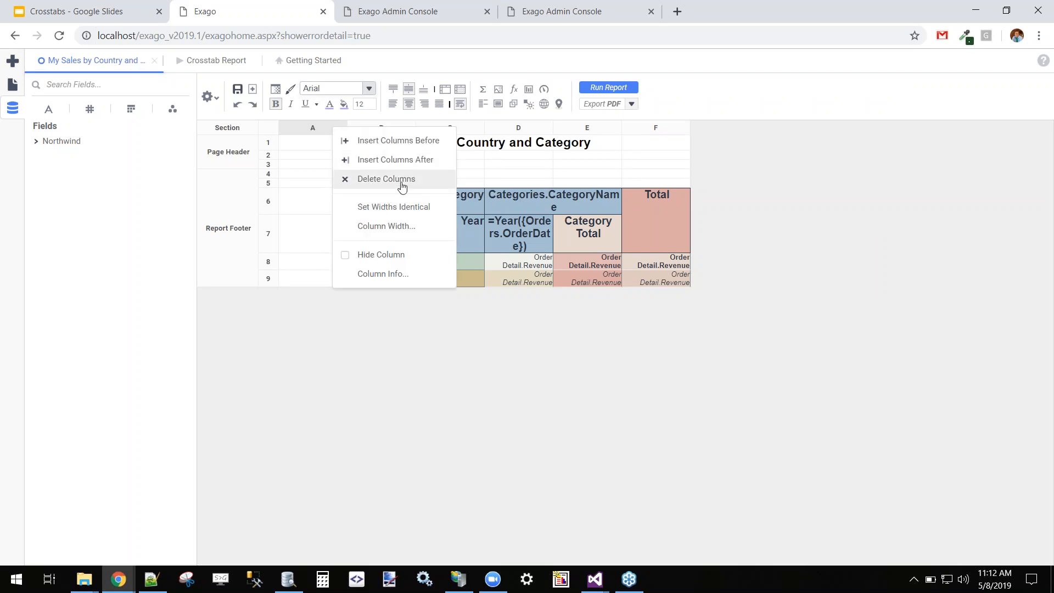
pyautogui.click(402, 180)
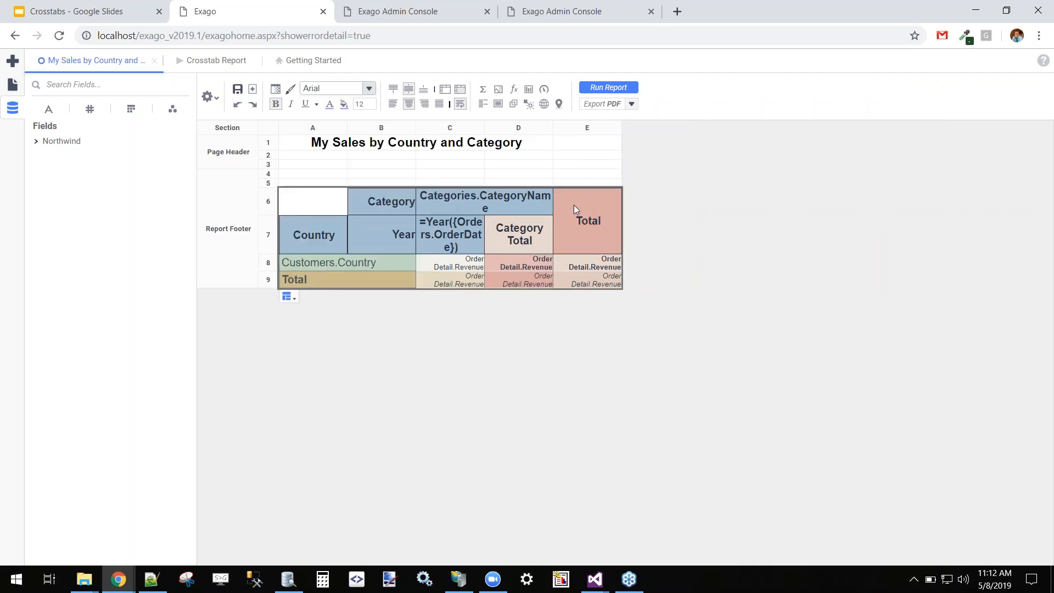
pyautogui.click(619, 89)
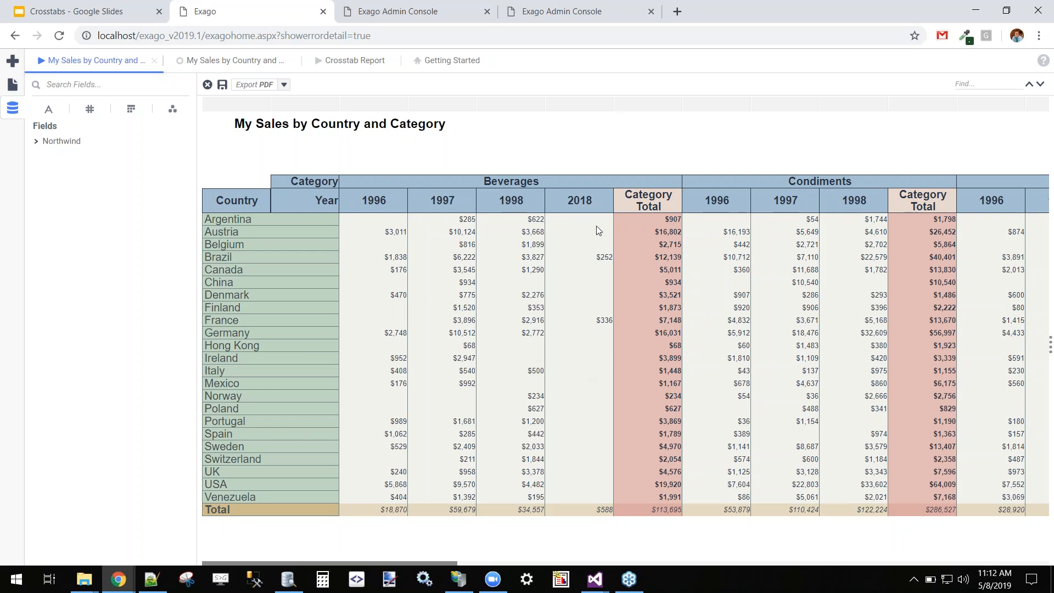
# Review the revenue tabulation's aggregation and display options, leaving it a summed Aggregate.
pyautogui.click(248, 64)
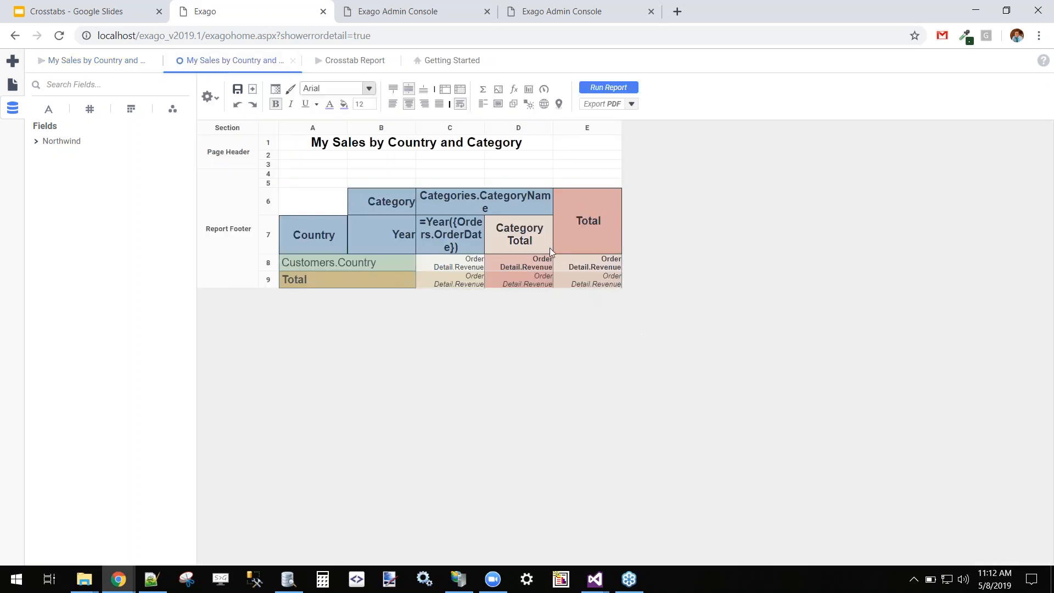
pyautogui.doubleClick(549, 248)
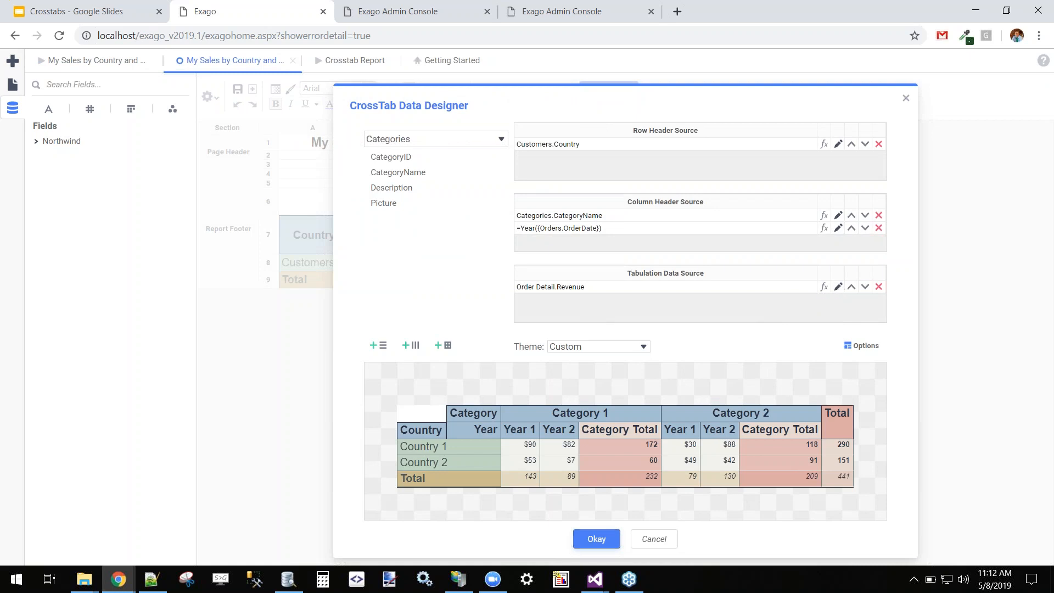
pyautogui.click(838, 287)
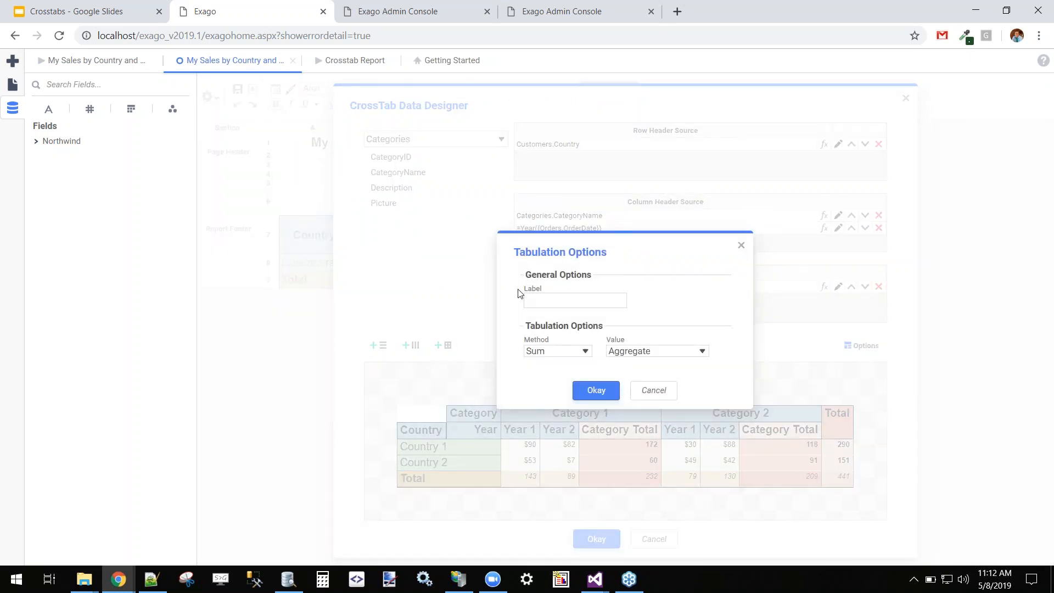
pyautogui.click(581, 354)
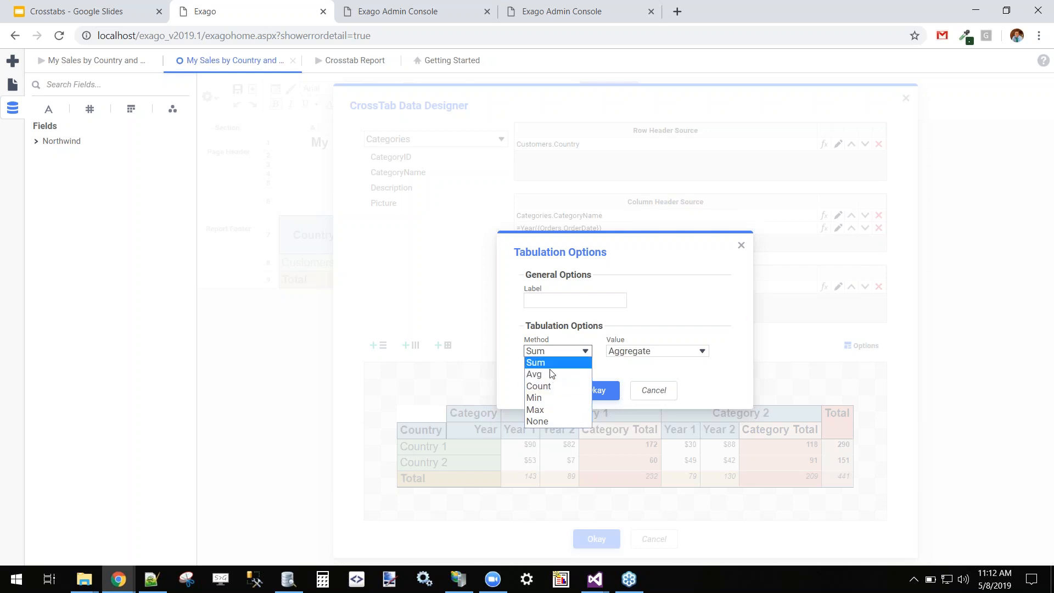
pyautogui.click(636, 355)
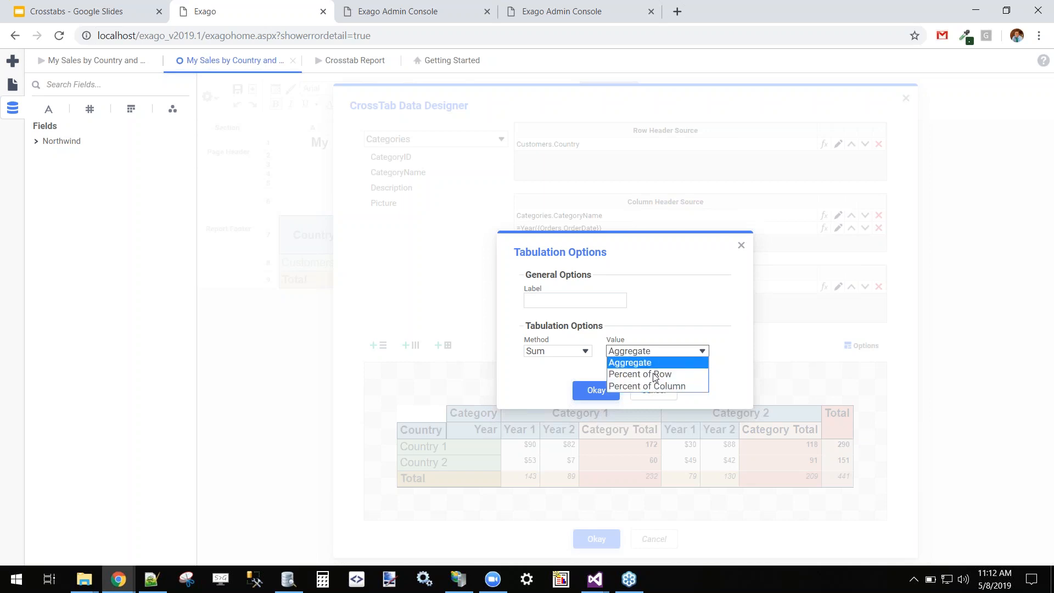
pyautogui.click(662, 298)
pyautogui.click(670, 391)
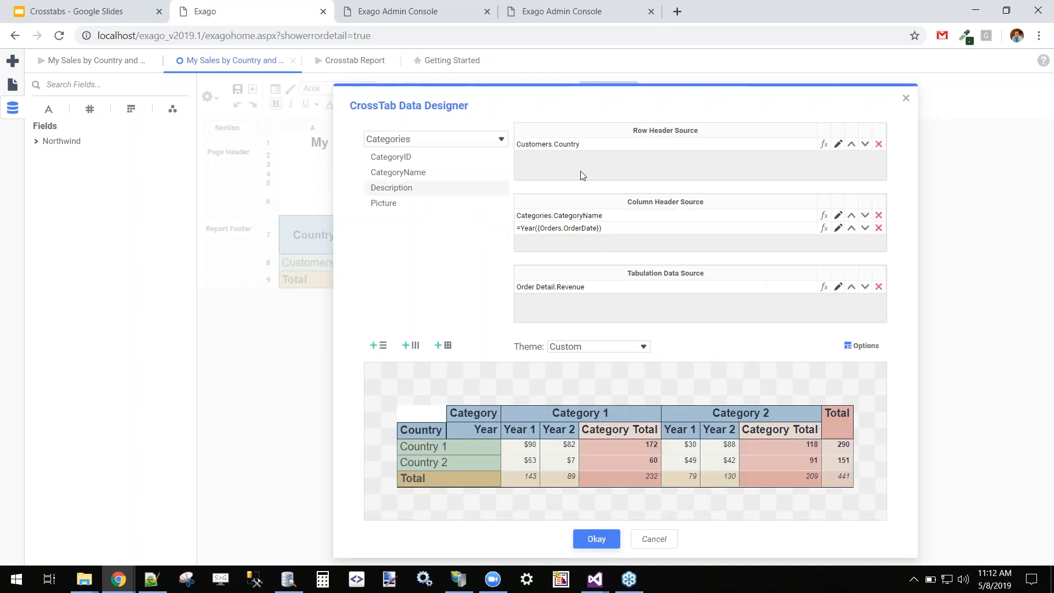
pyautogui.click(656, 543)
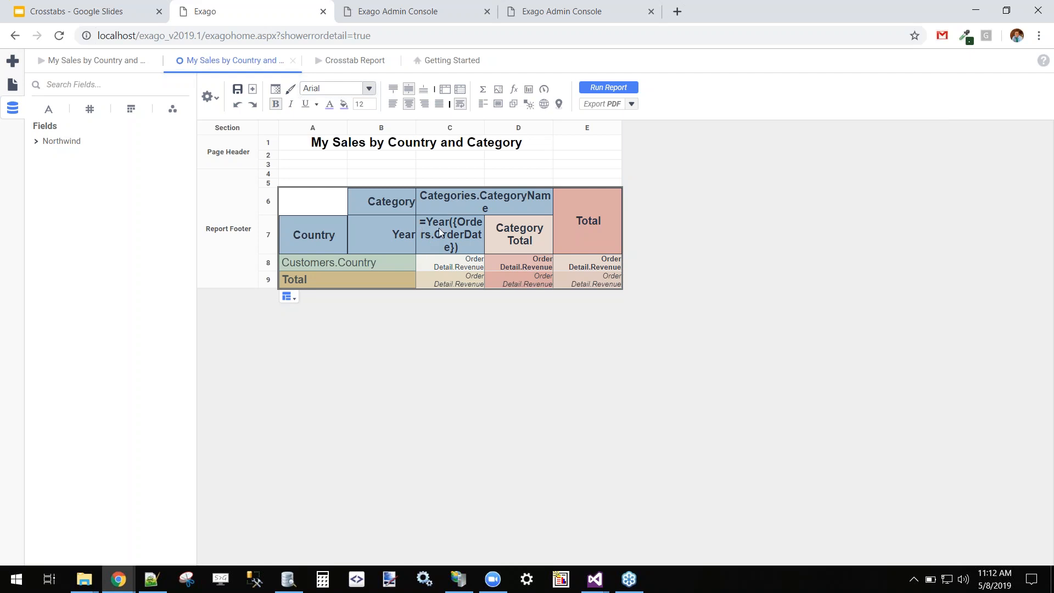
# Select the year header C7, the Total header E6, then the revenue cell C8.
pyautogui.click(452, 236)
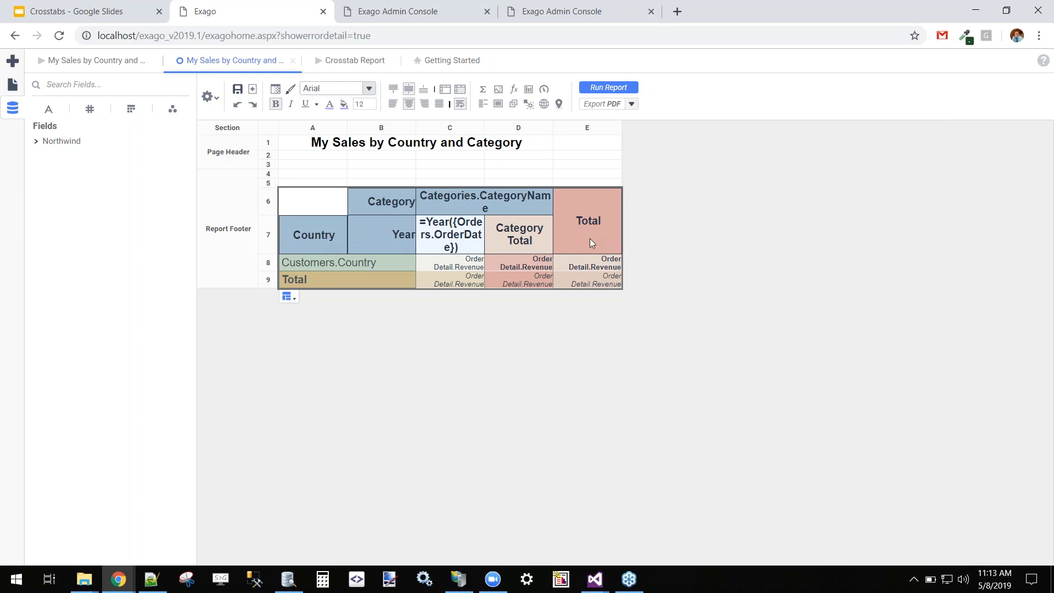
pyautogui.click(608, 225)
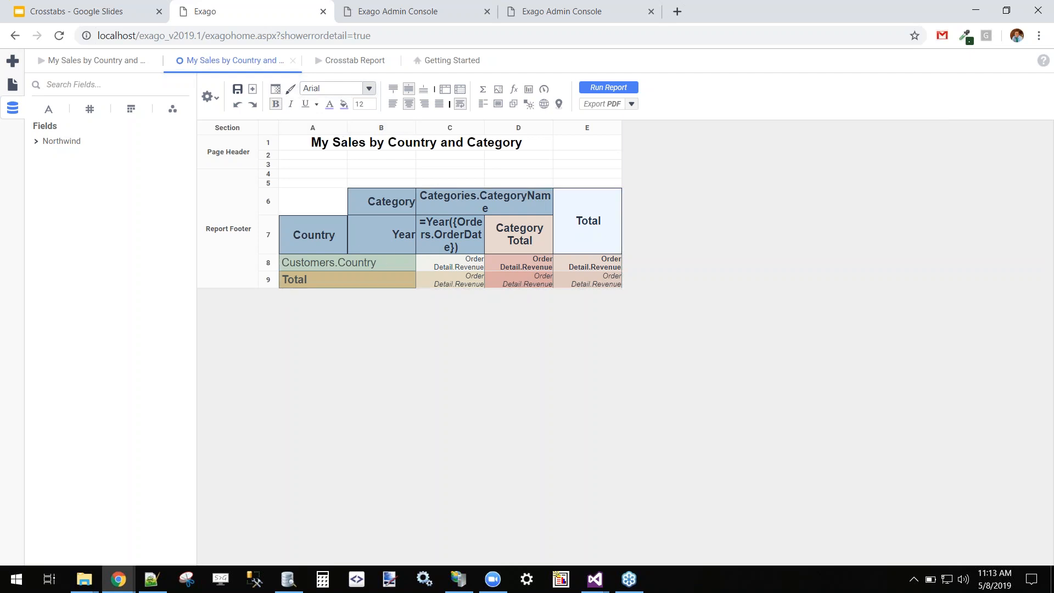
pyautogui.click(466, 263)
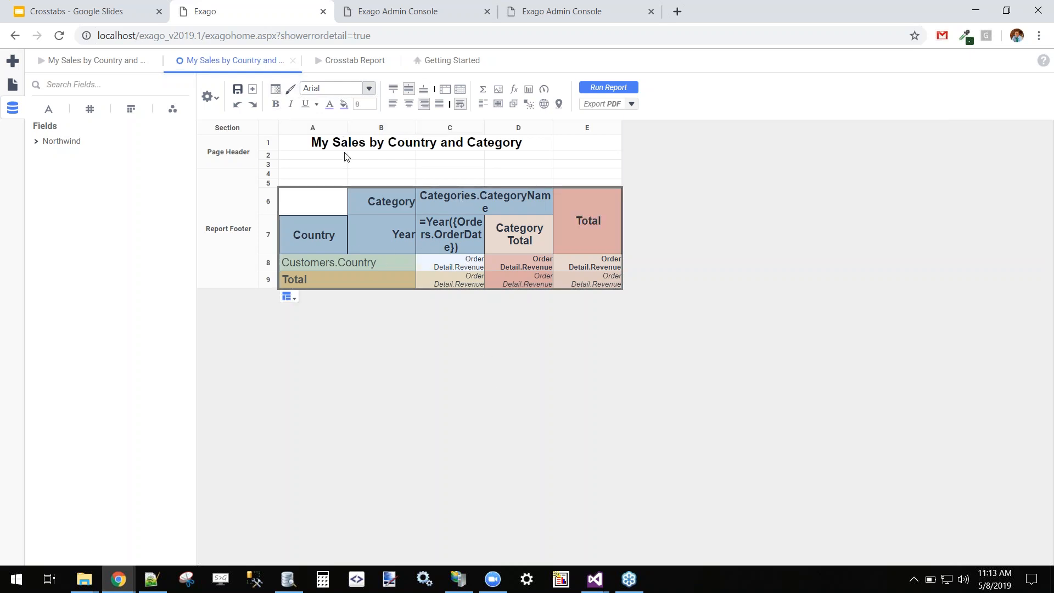
# Review C8's conditional formatting rules without changes, then return to the Crosstabs presentation.
pyautogui.click(275, 89)
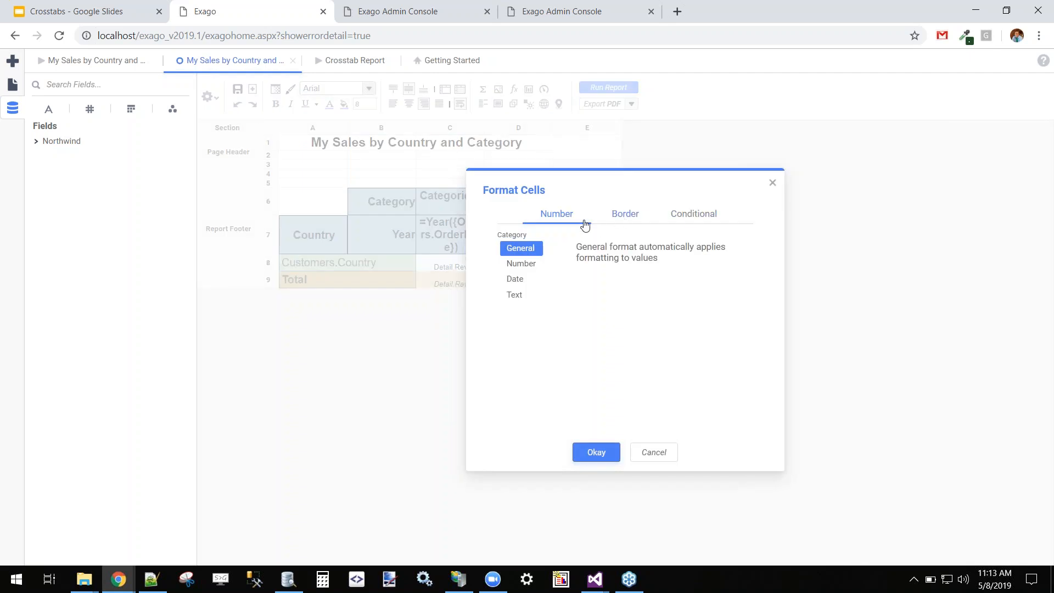
pyautogui.click(664, 213)
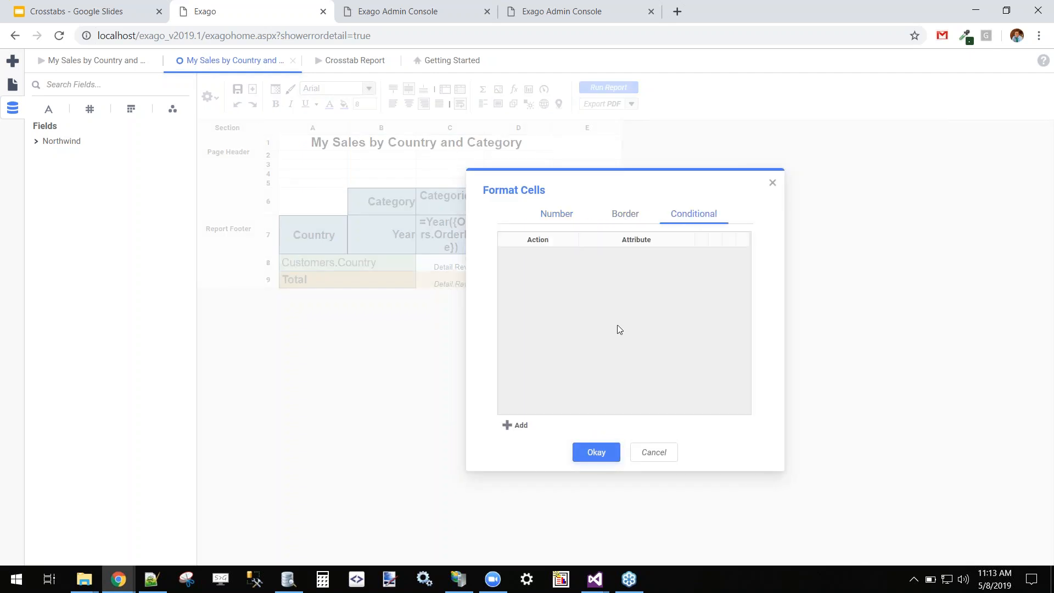
pyautogui.click(665, 456)
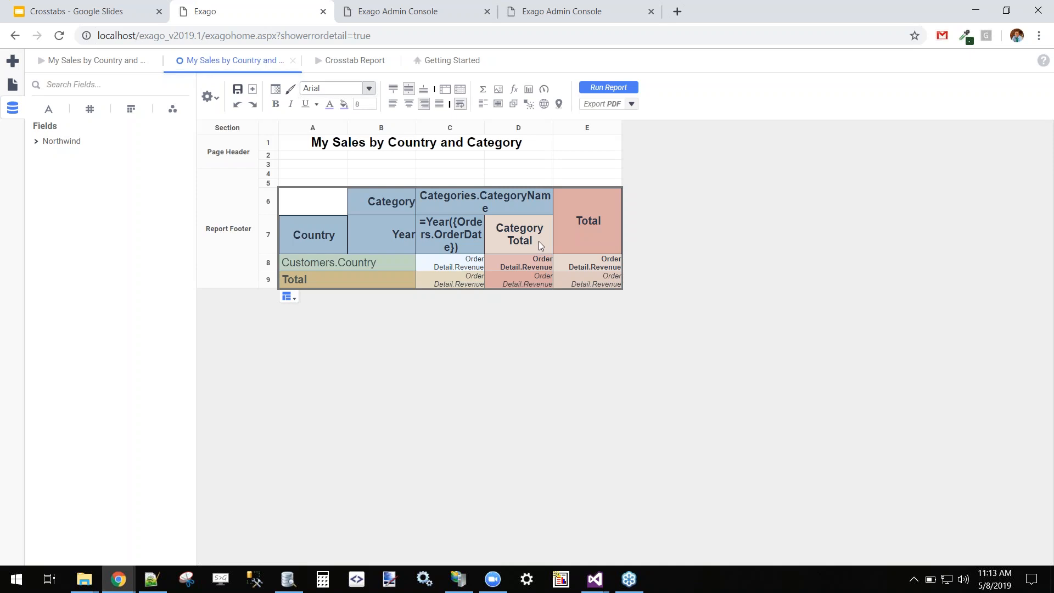
pyautogui.click(48, 10)
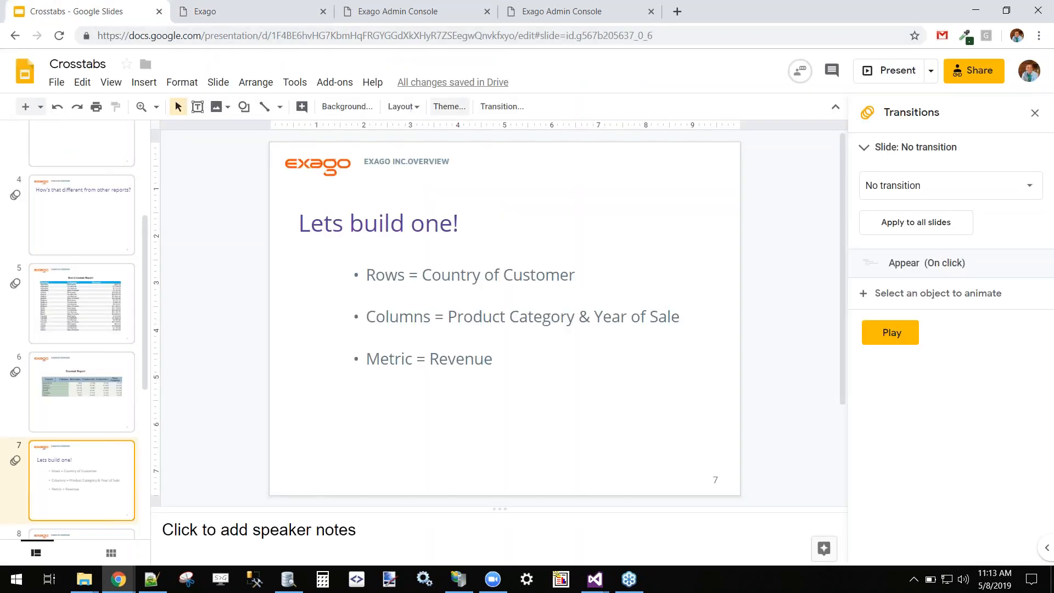
# Present slide 7 full screen, revealing its rows and columns bullets.
pyautogui.click(893, 70)
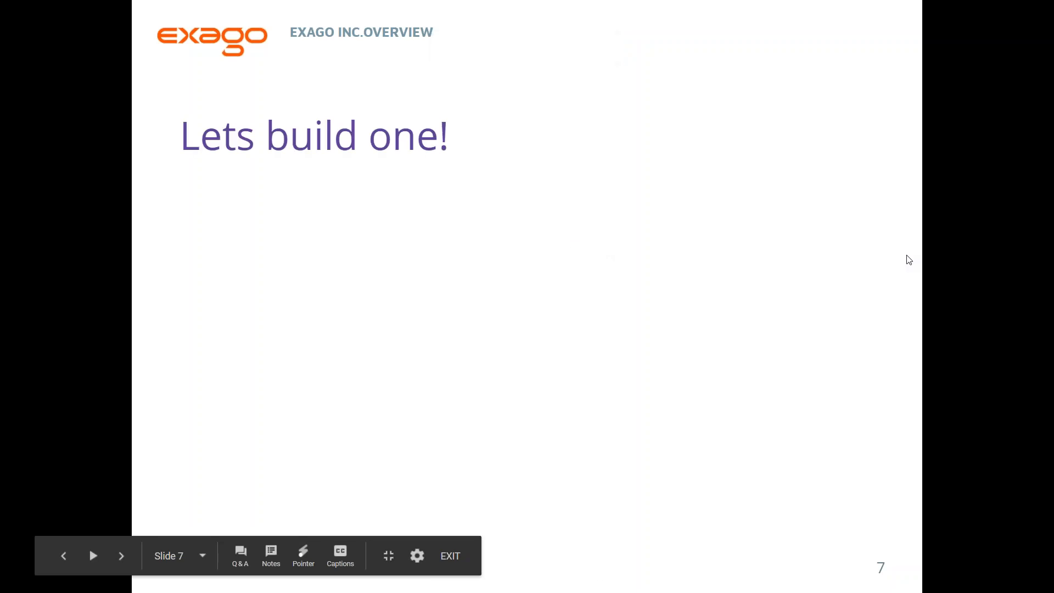
pyautogui.press('Right')
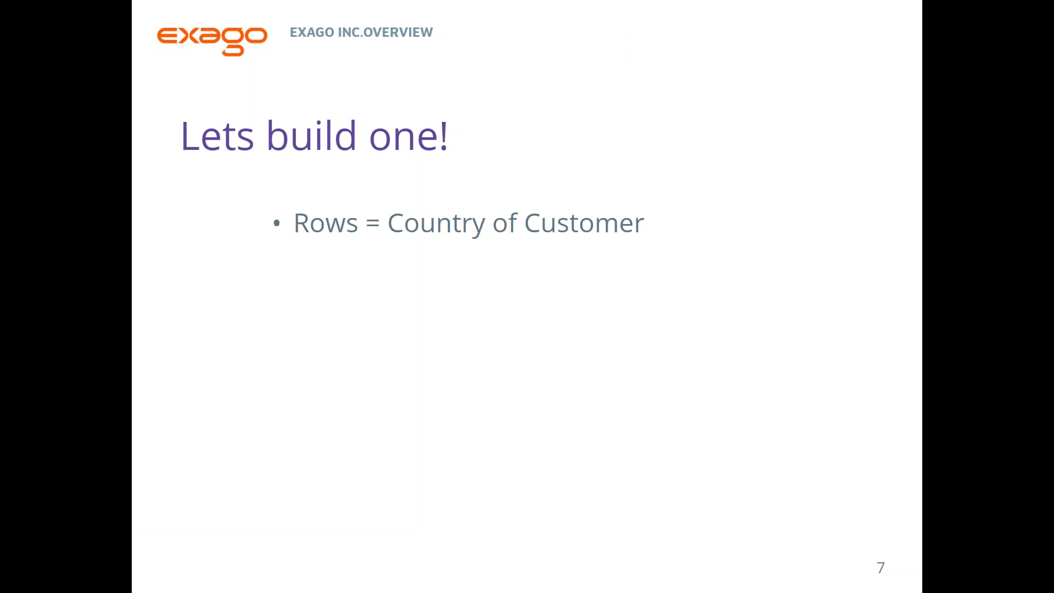
pyautogui.press('Right')
pyautogui.press('Right')
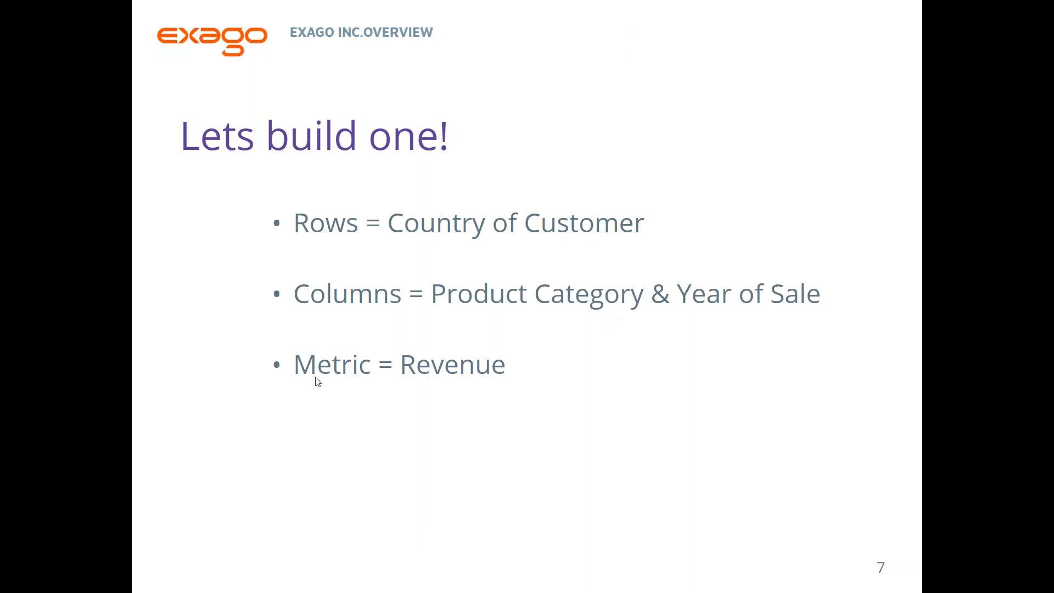
# Advance to slide 8 'Pseudo Crosstabs?', reveal its title and first bullet, then exit full screen.
pyautogui.click(695, 401)
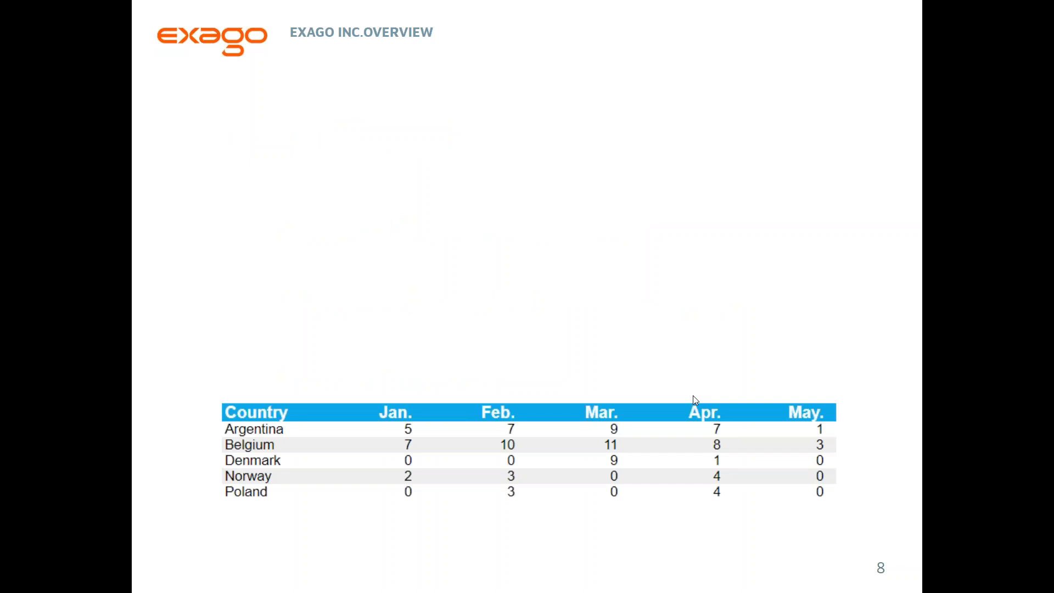
pyautogui.click(623, 295)
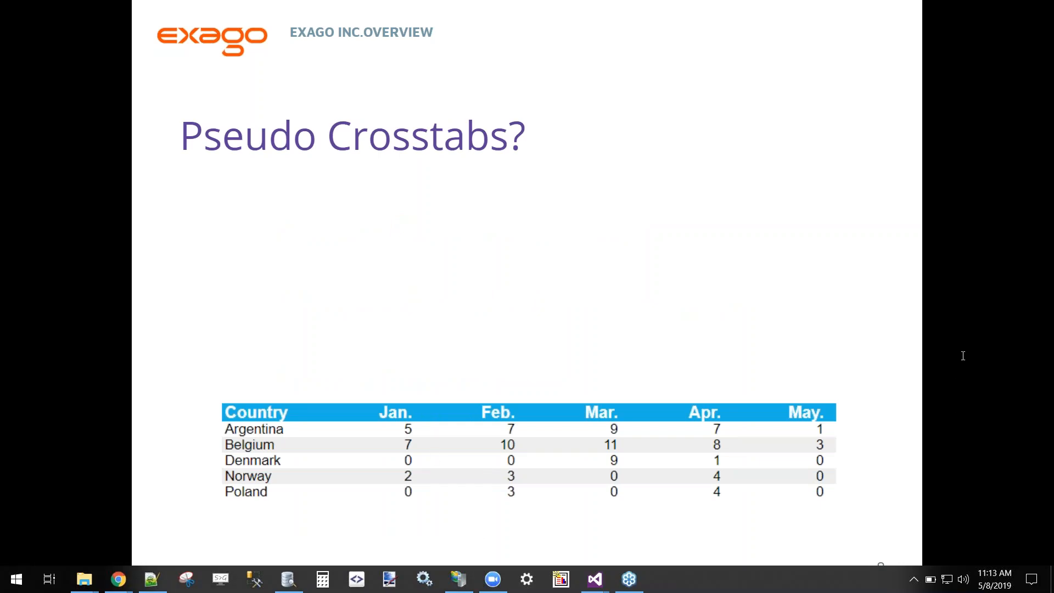
pyautogui.click(284, 315)
pyautogui.press('Escape')
# Review the CrossTab Data Designer setup unchanged, then rerun My Sales by Country and Category.
pyautogui.click(265, 4)
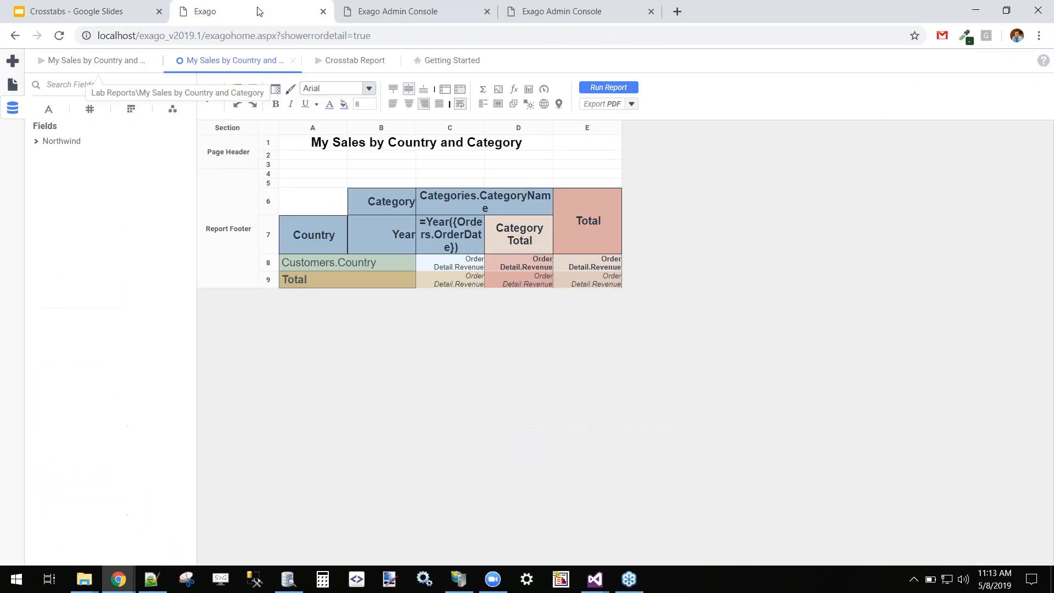
pyautogui.doubleClick(451, 263)
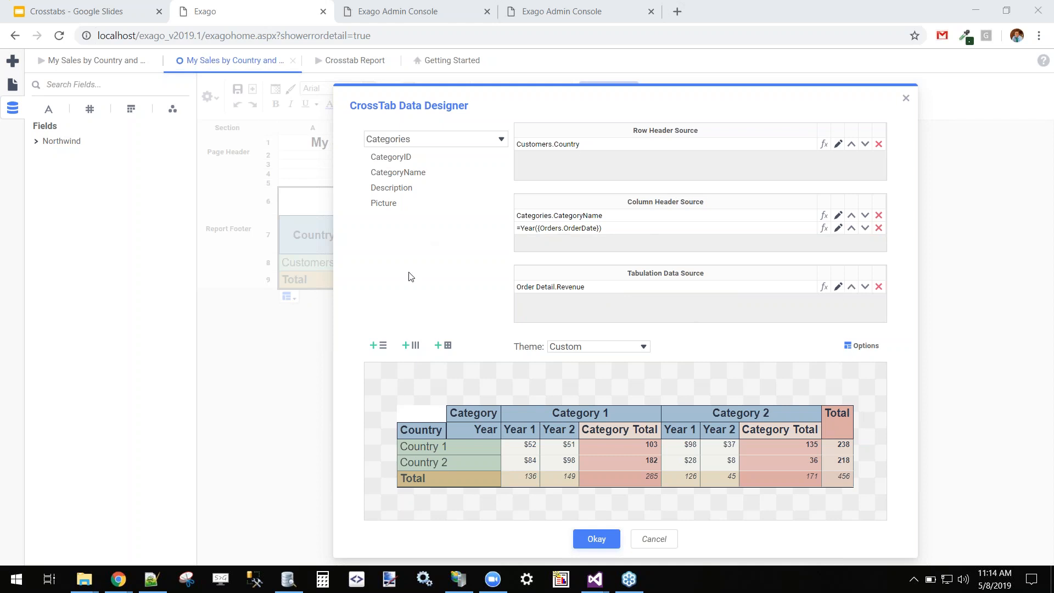
pyautogui.click(654, 539)
pyautogui.click(607, 88)
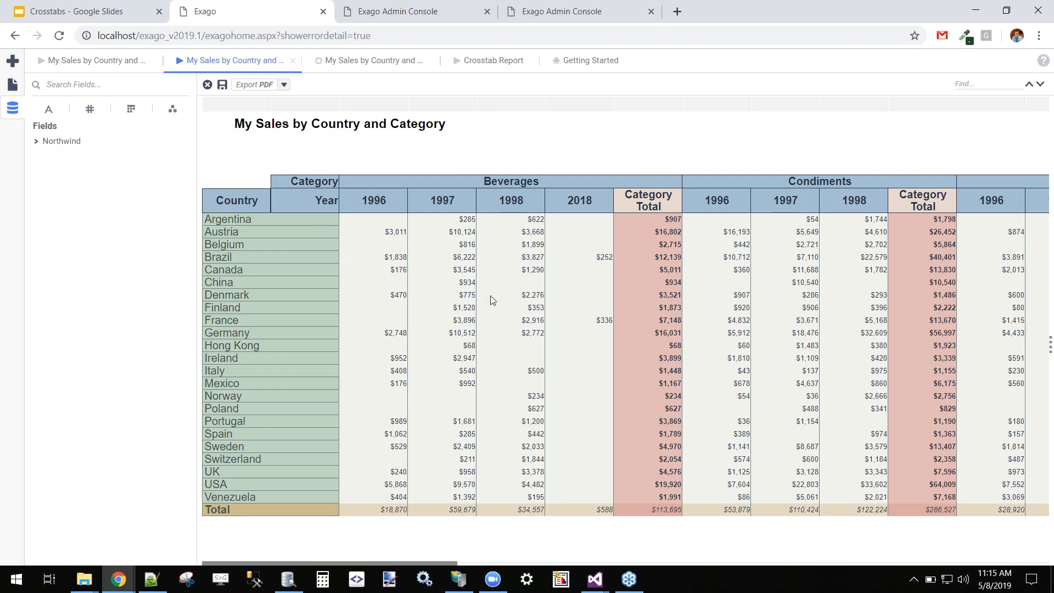
# Present slide 8 'Pseudo Crosstabs?' full screen with its country-by-month table.
pyautogui.click(48, 6)
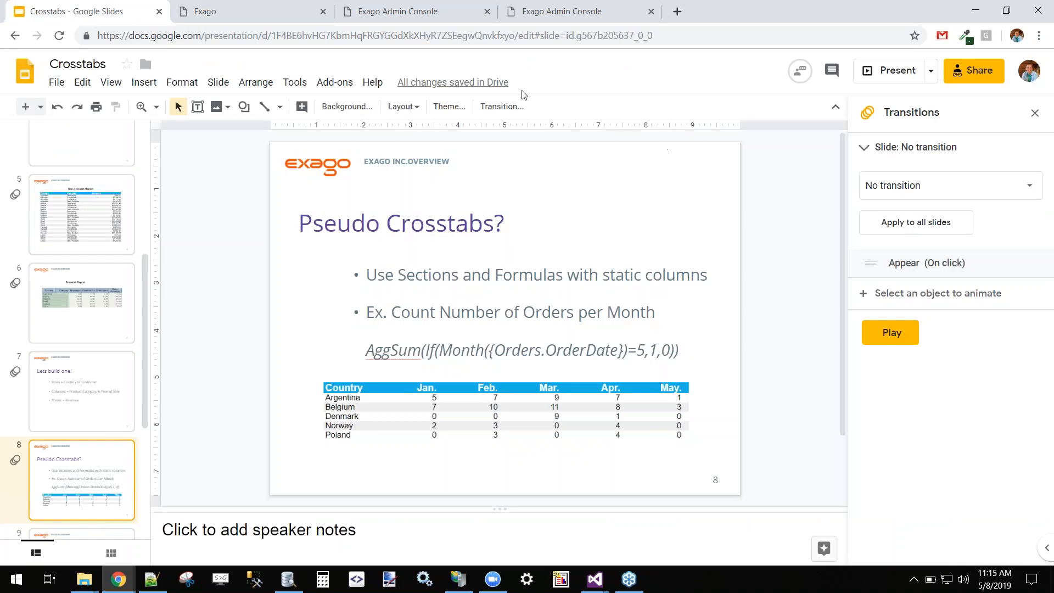
pyautogui.click(890, 74)
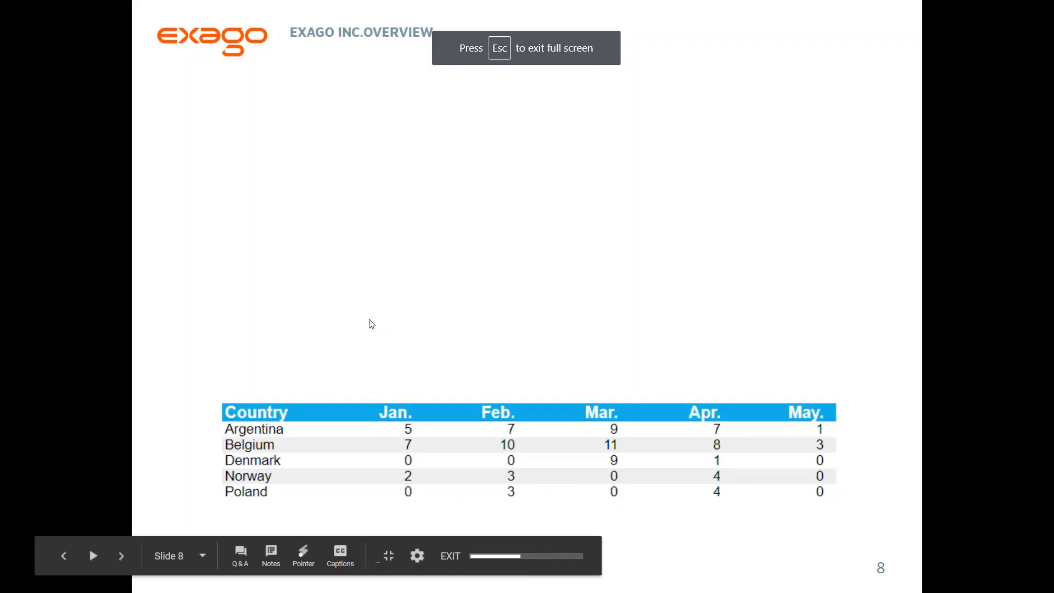